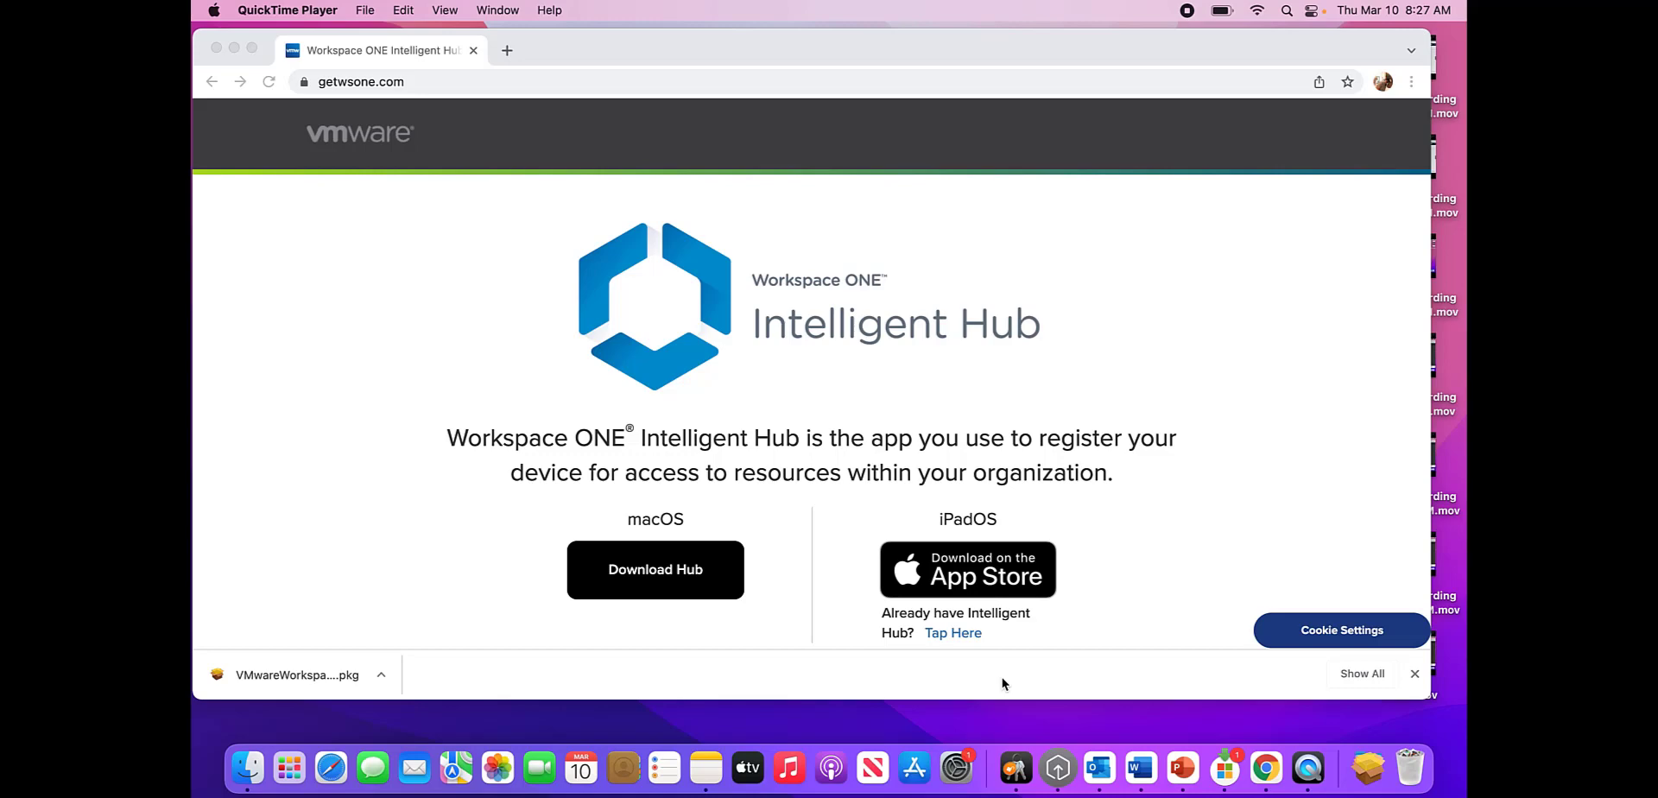
Open the Intelligent Hub package, accept the license and start installing on Macintosh HD
click(298, 673)
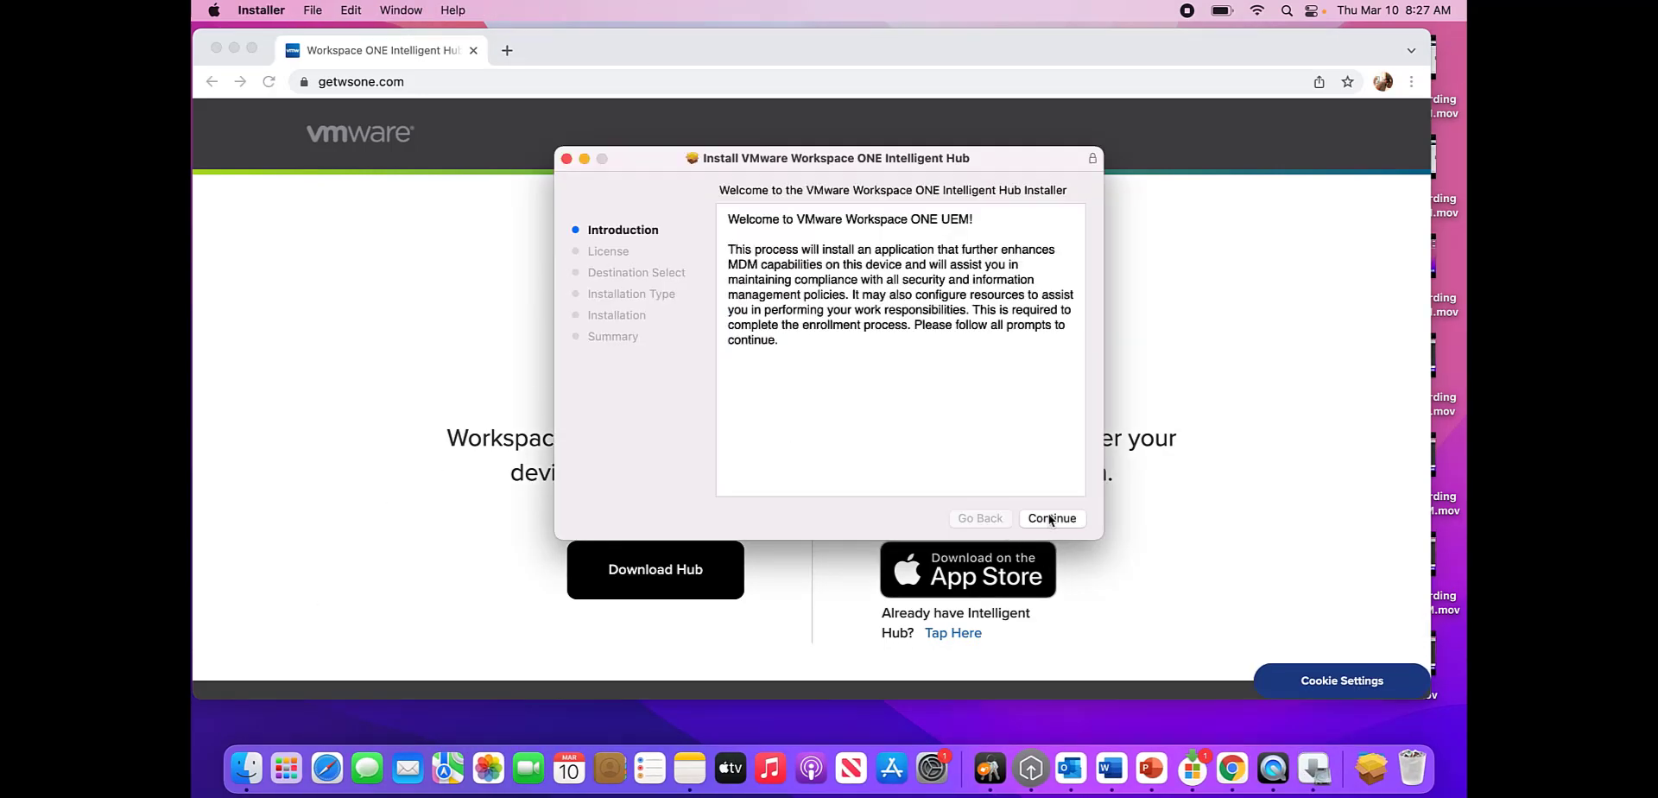
click(1051, 518)
click(1051, 519)
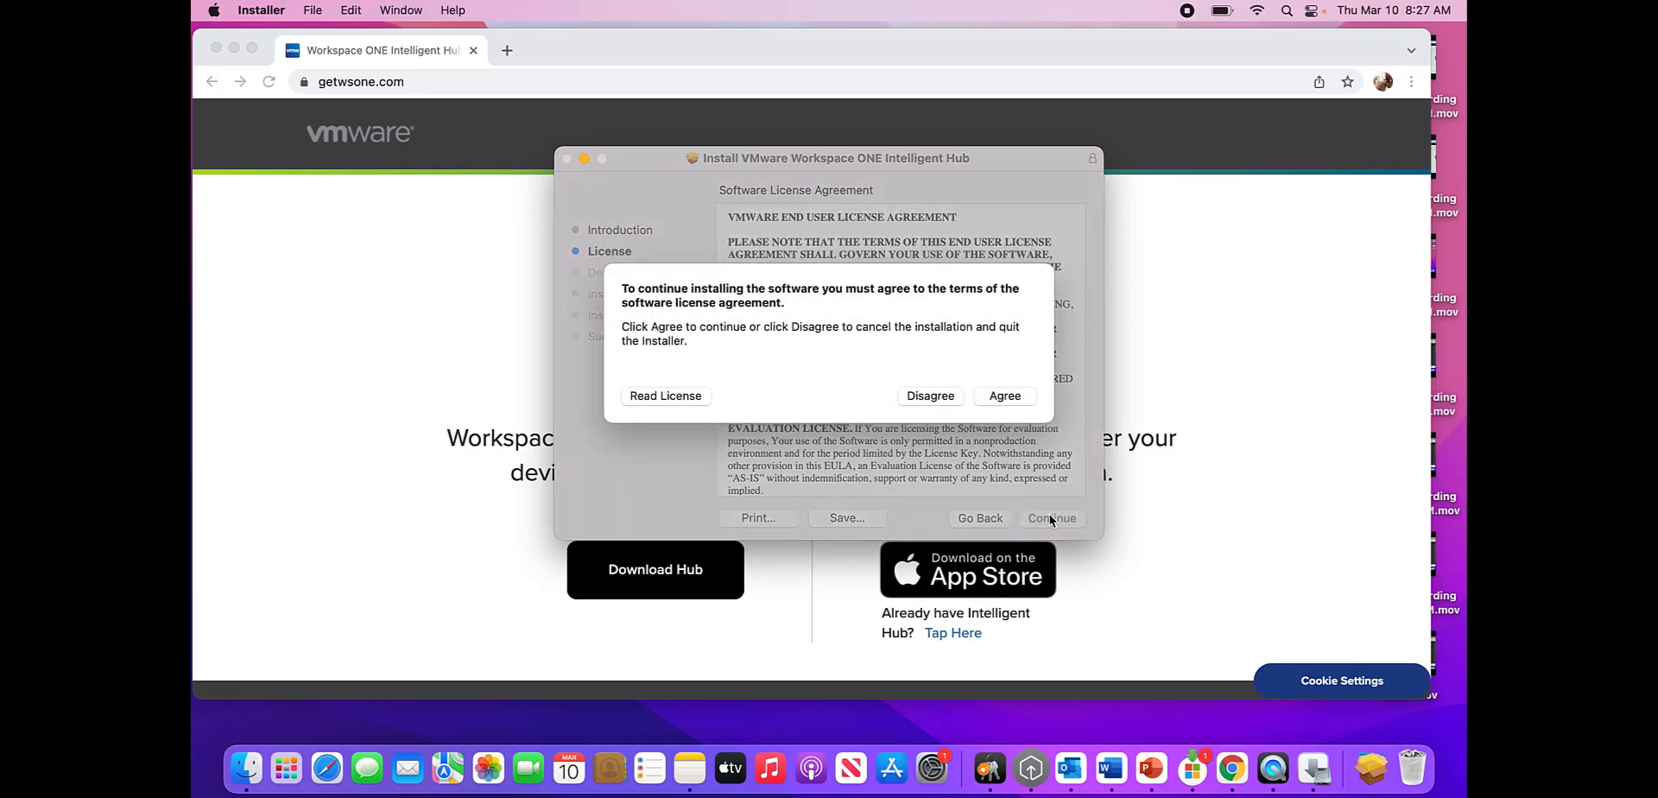
click(1008, 395)
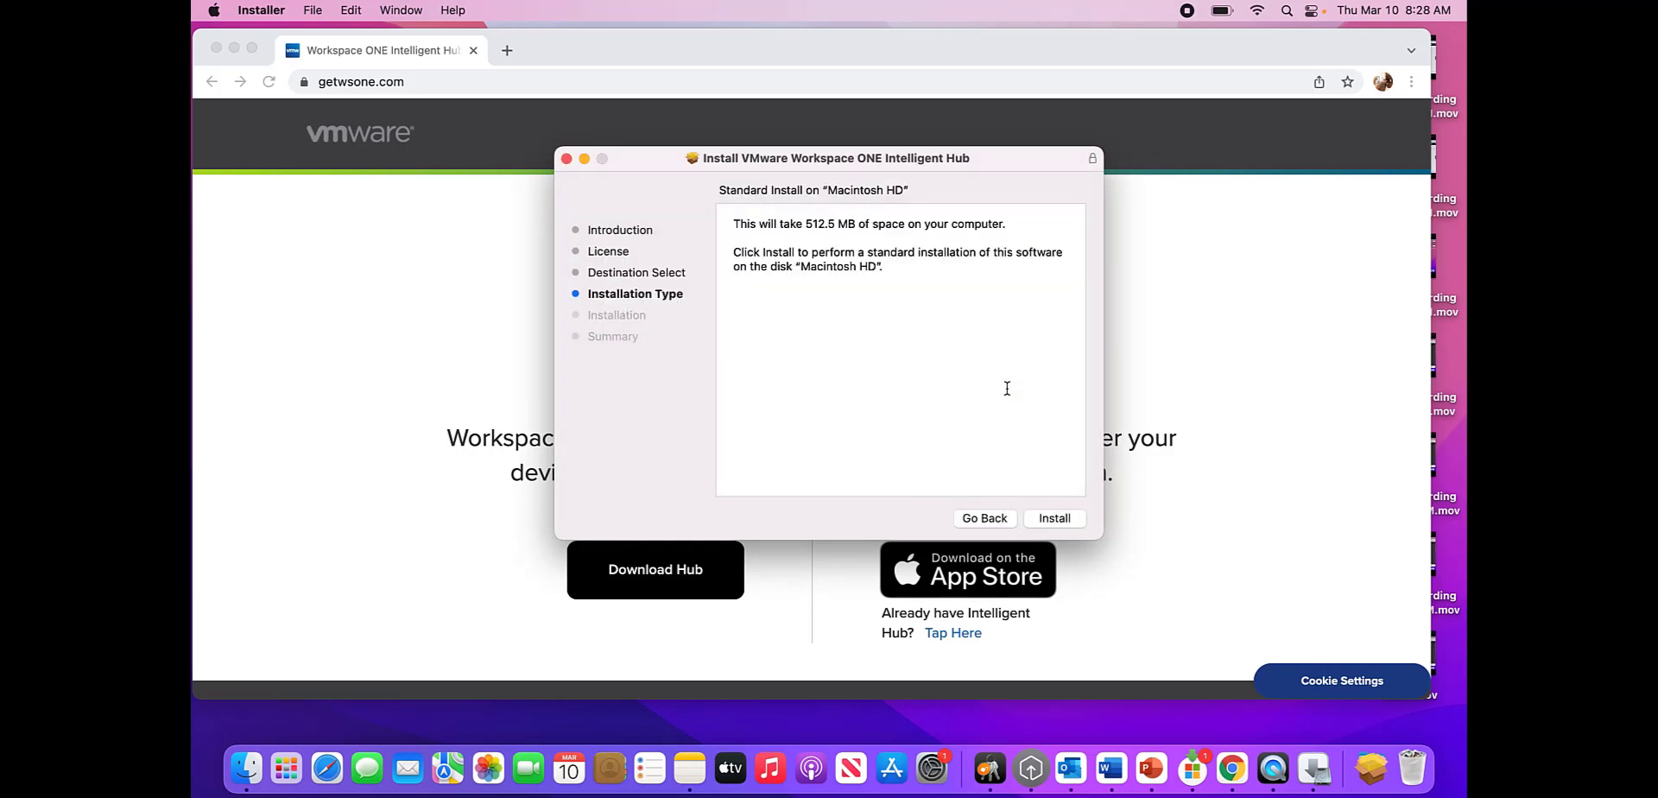
click(1055, 518)
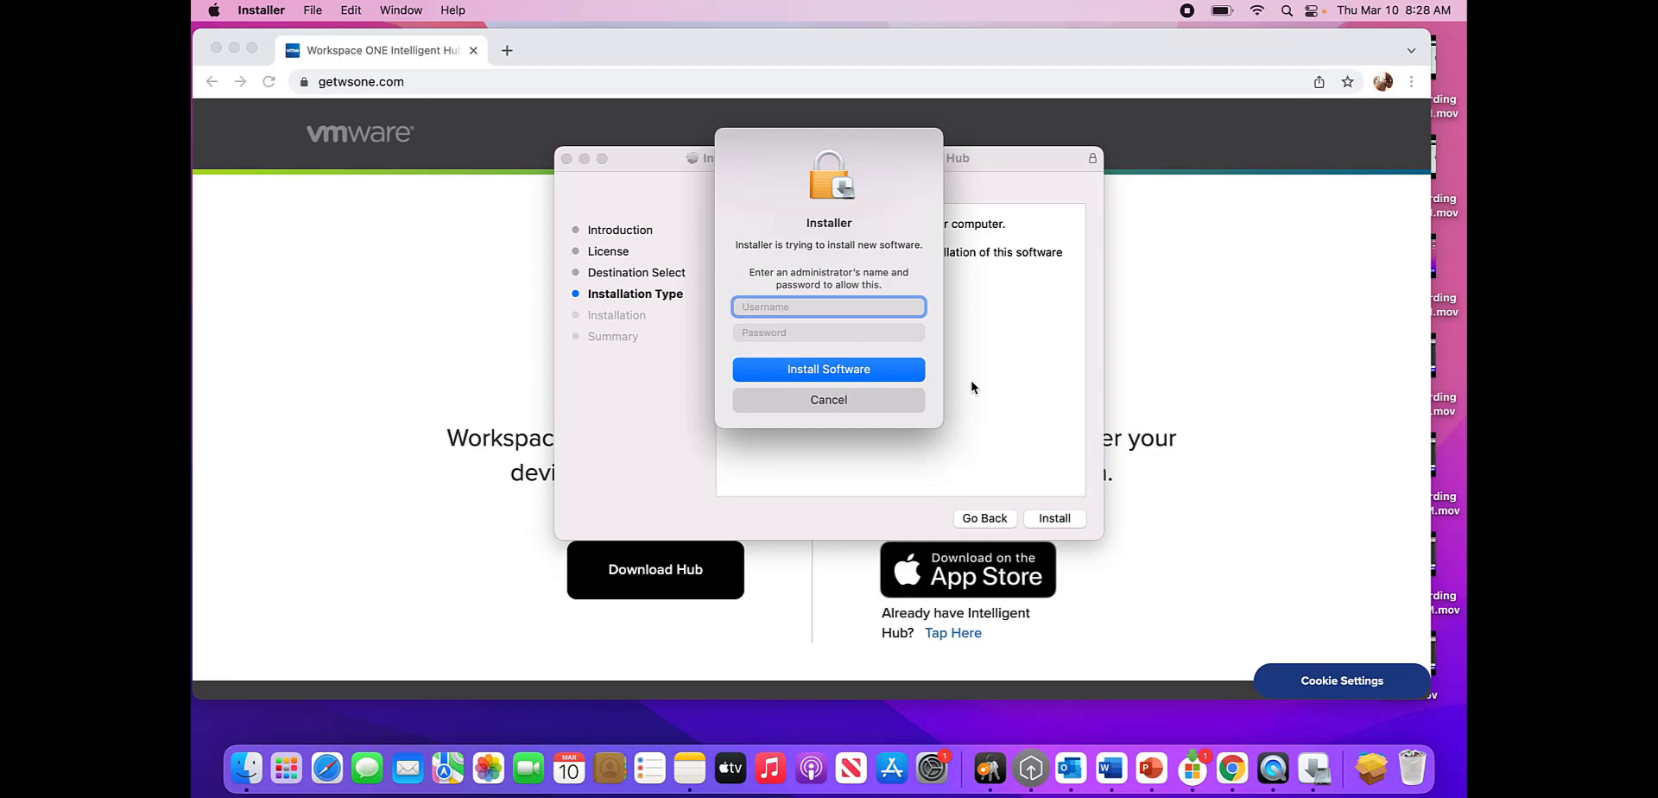
Authorise the install with administrator credentials, then close the installer and trash the package
text(admin)
key(Tab)
text(********)
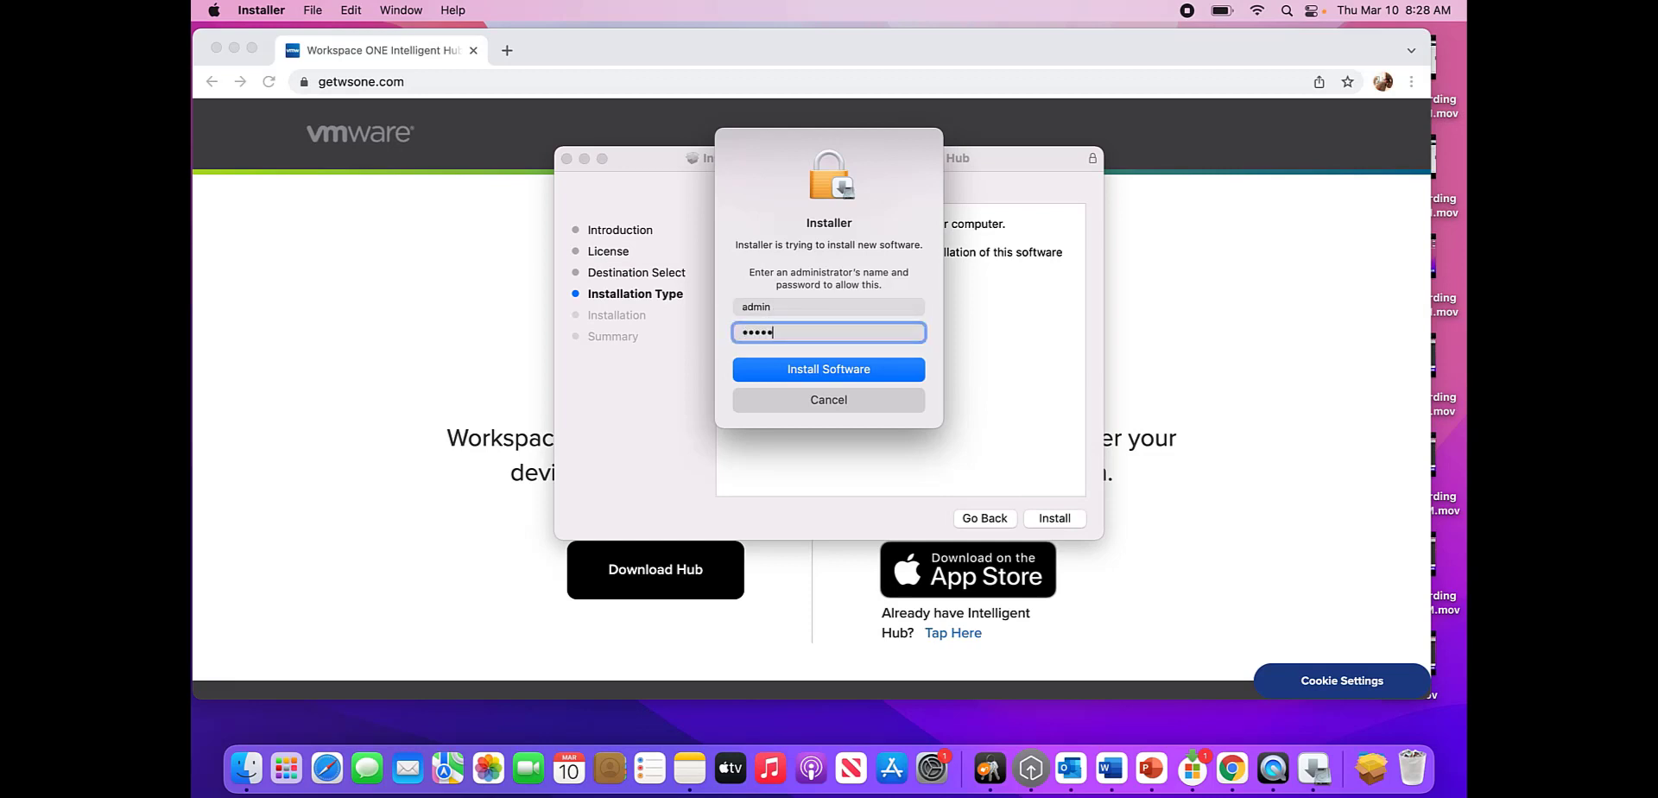
key(Return)
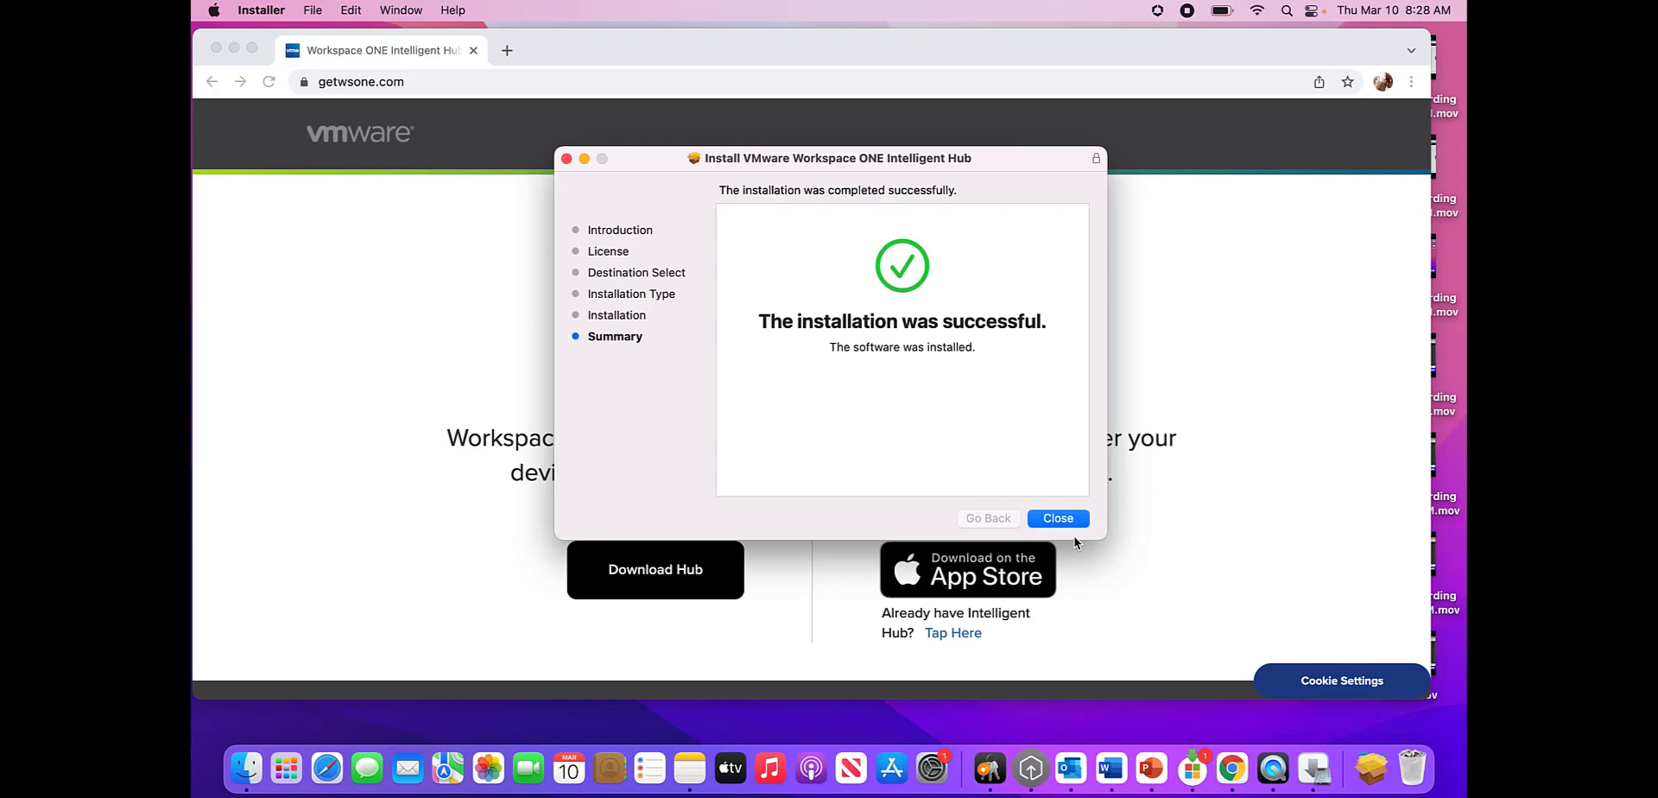
click(1068, 522)
click(883, 434)
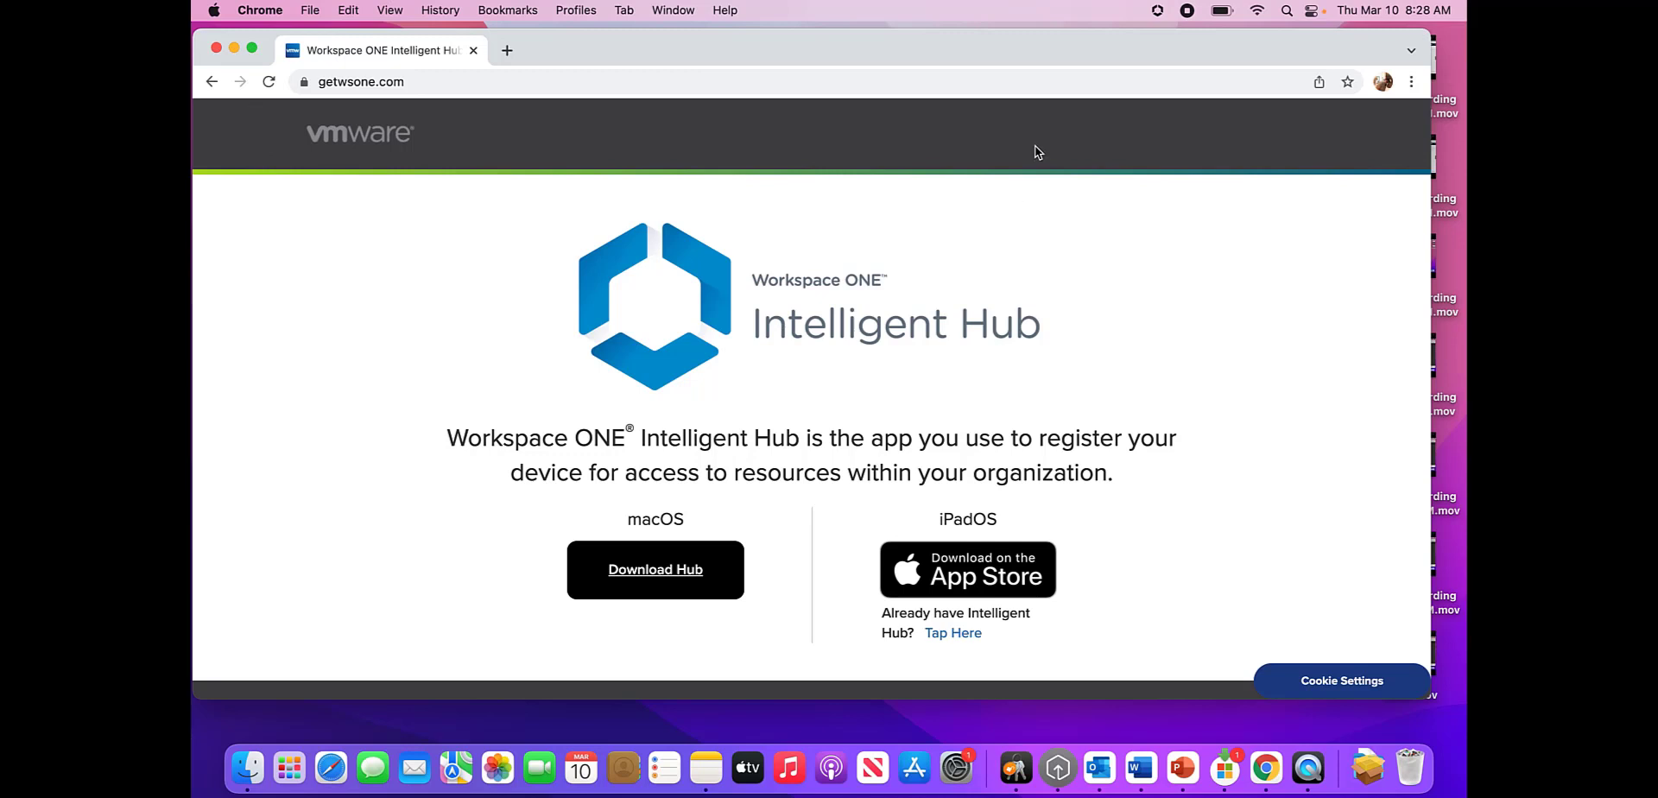
Choose Enroll Now from the Hub menu-bar icon and allow Hub notifications
click(1158, 11)
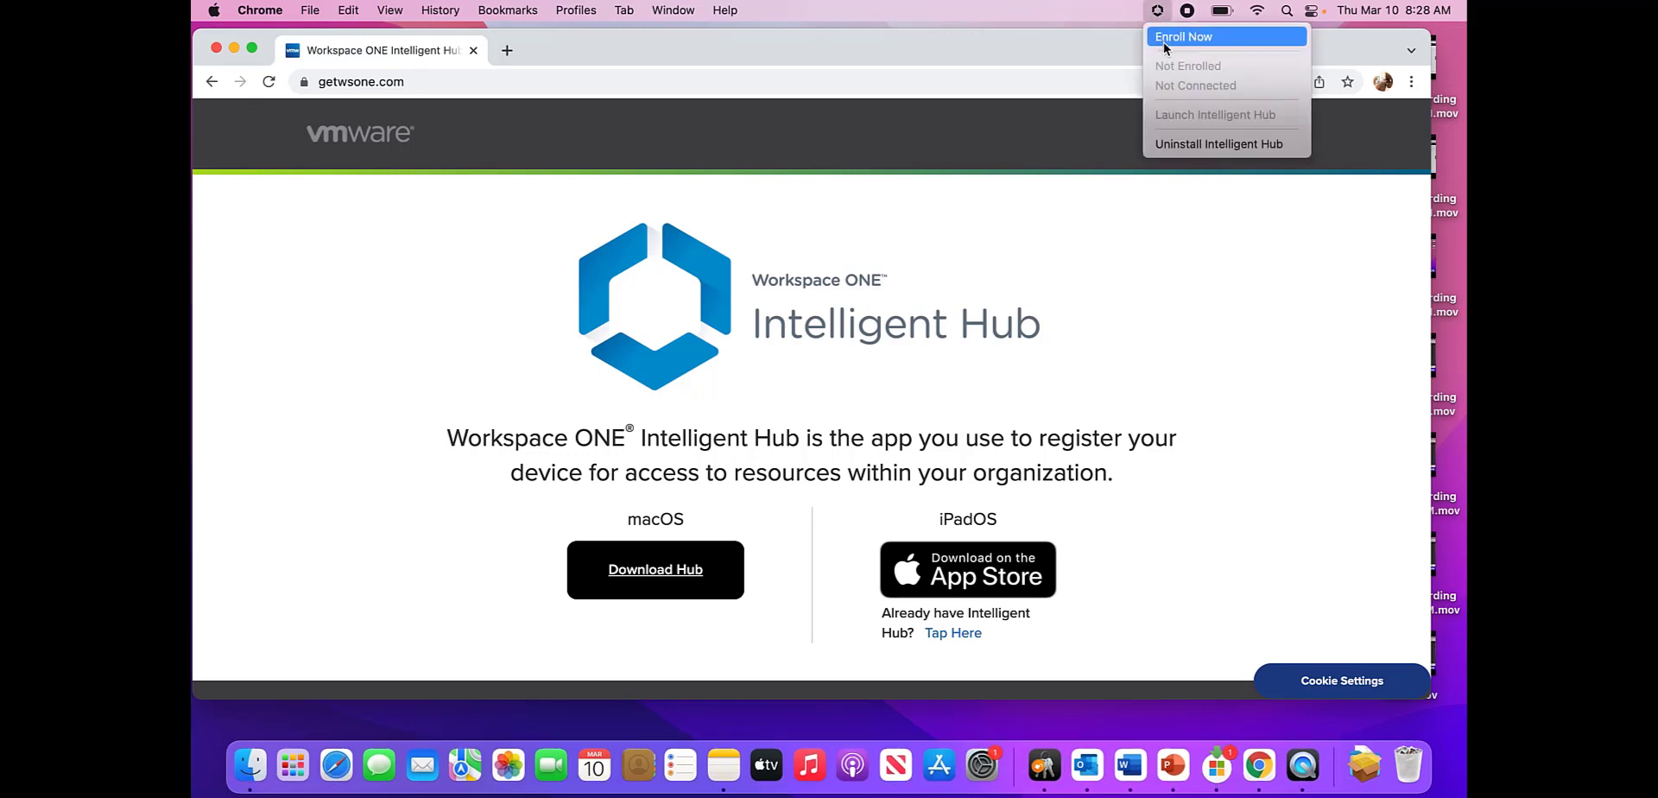
click(1164, 41)
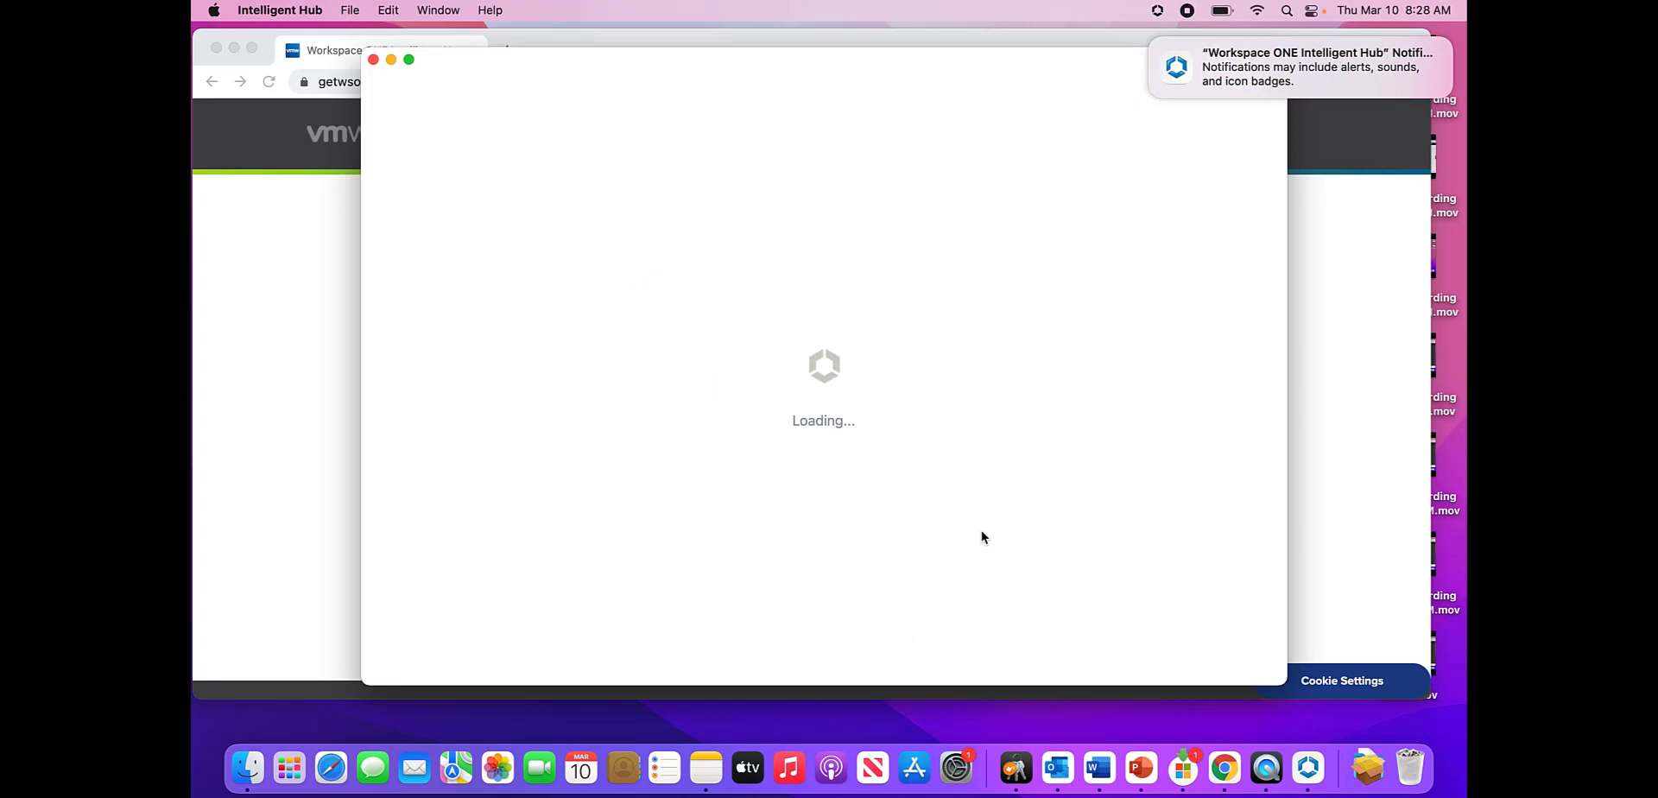
click(1417, 81)
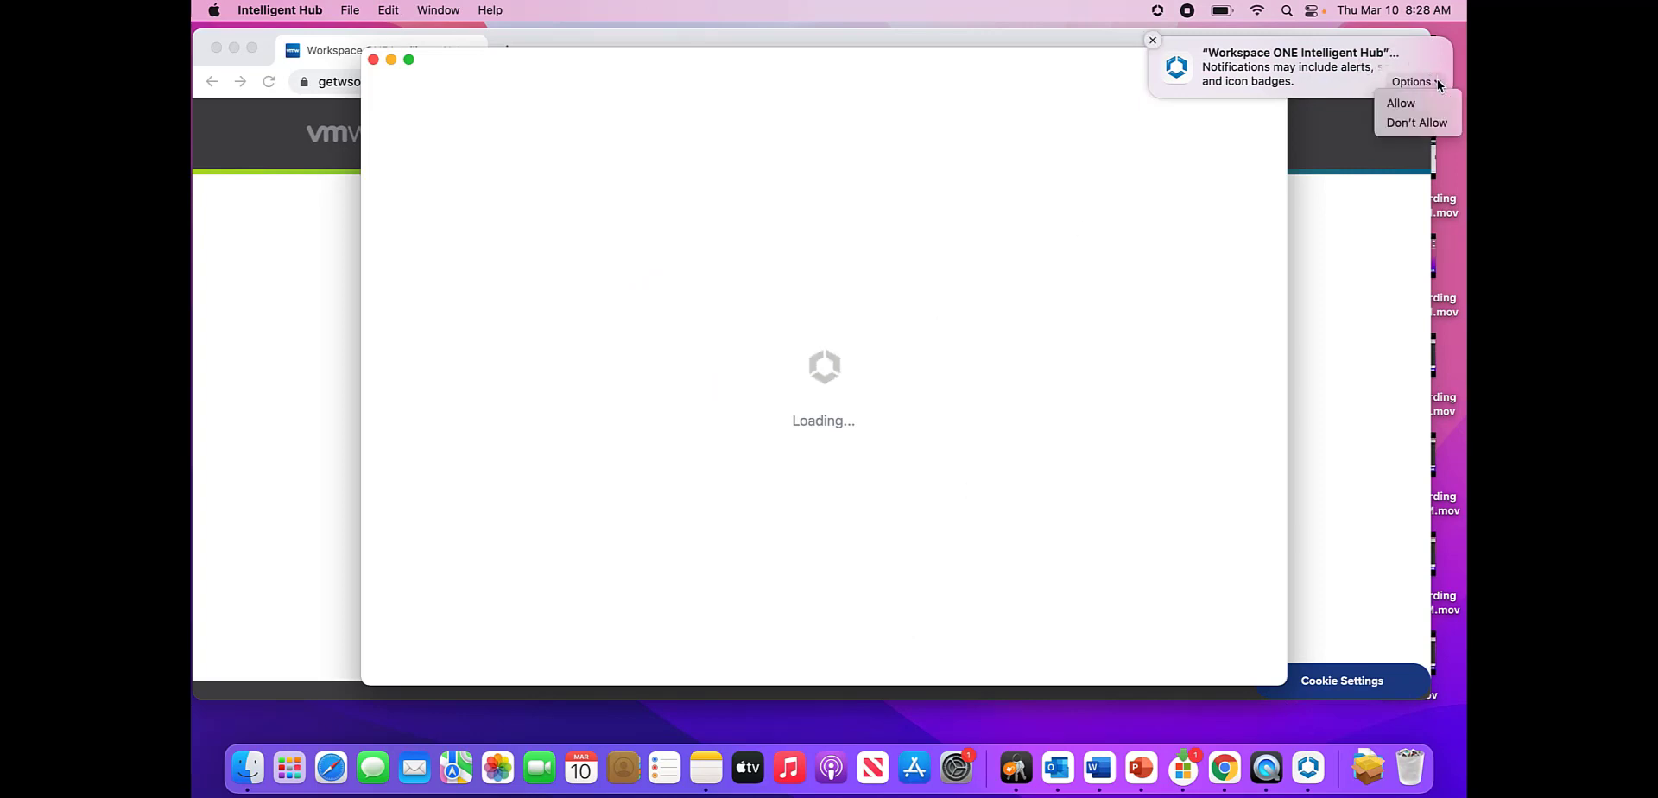
click(1423, 103)
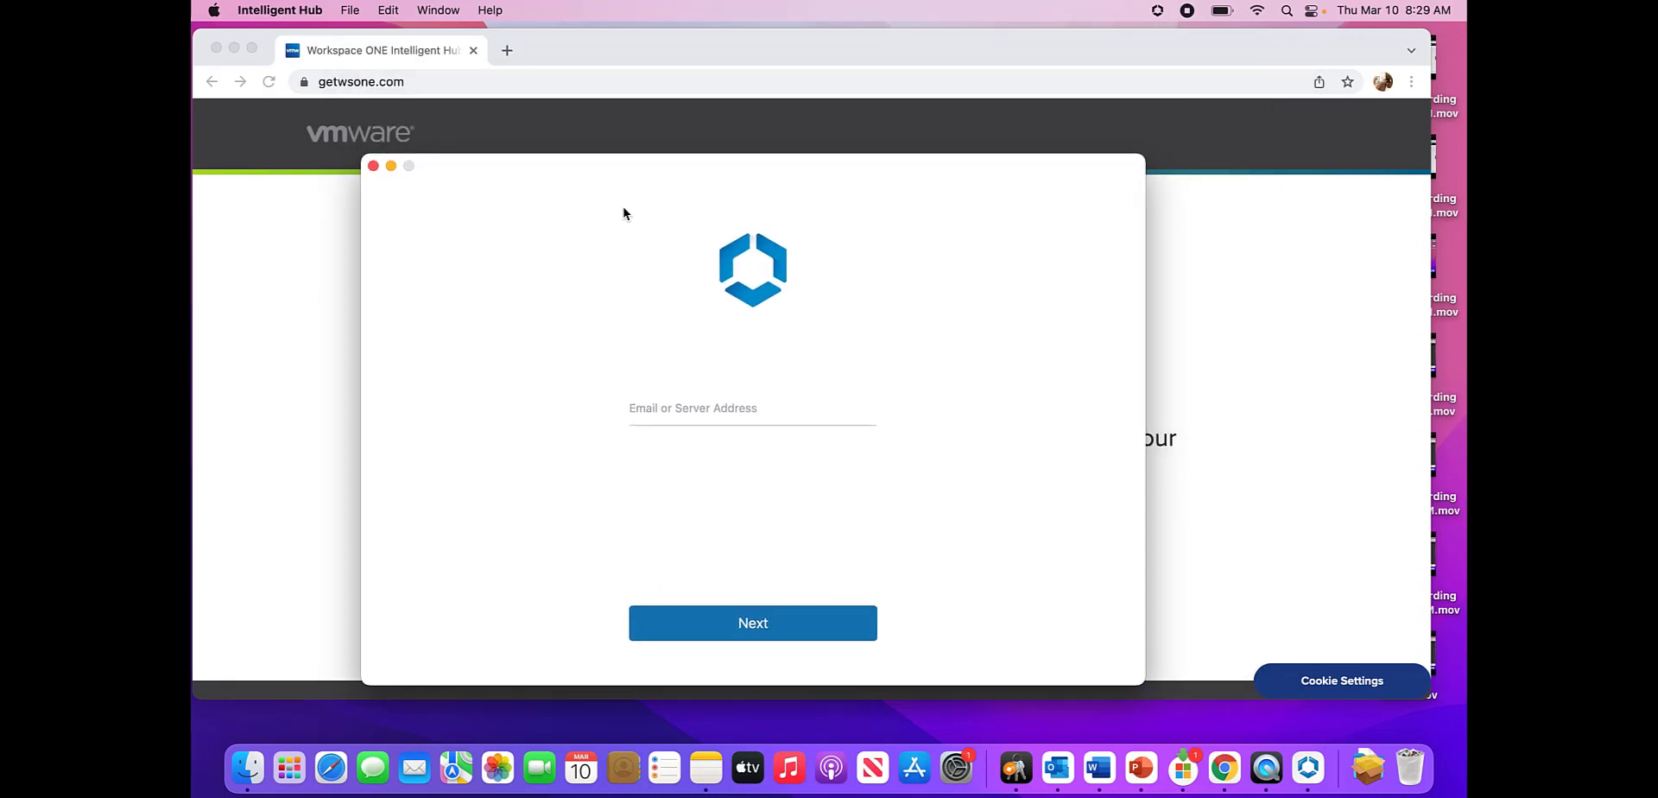
Enter the work e-mail address, then the username, to reach the company's Okta sign-in
click(718, 407)
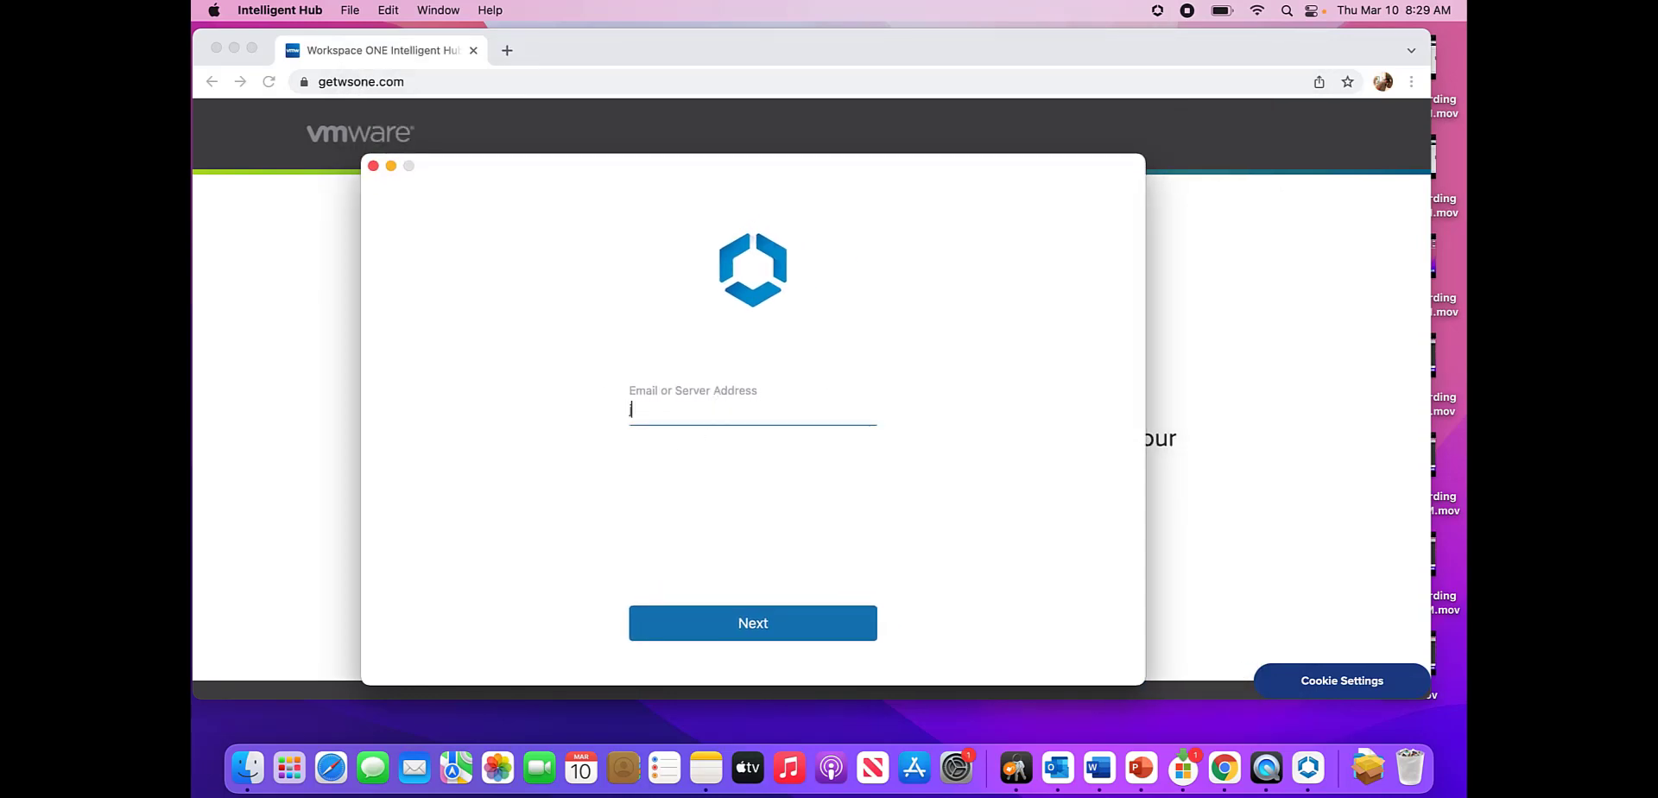
key(Return)
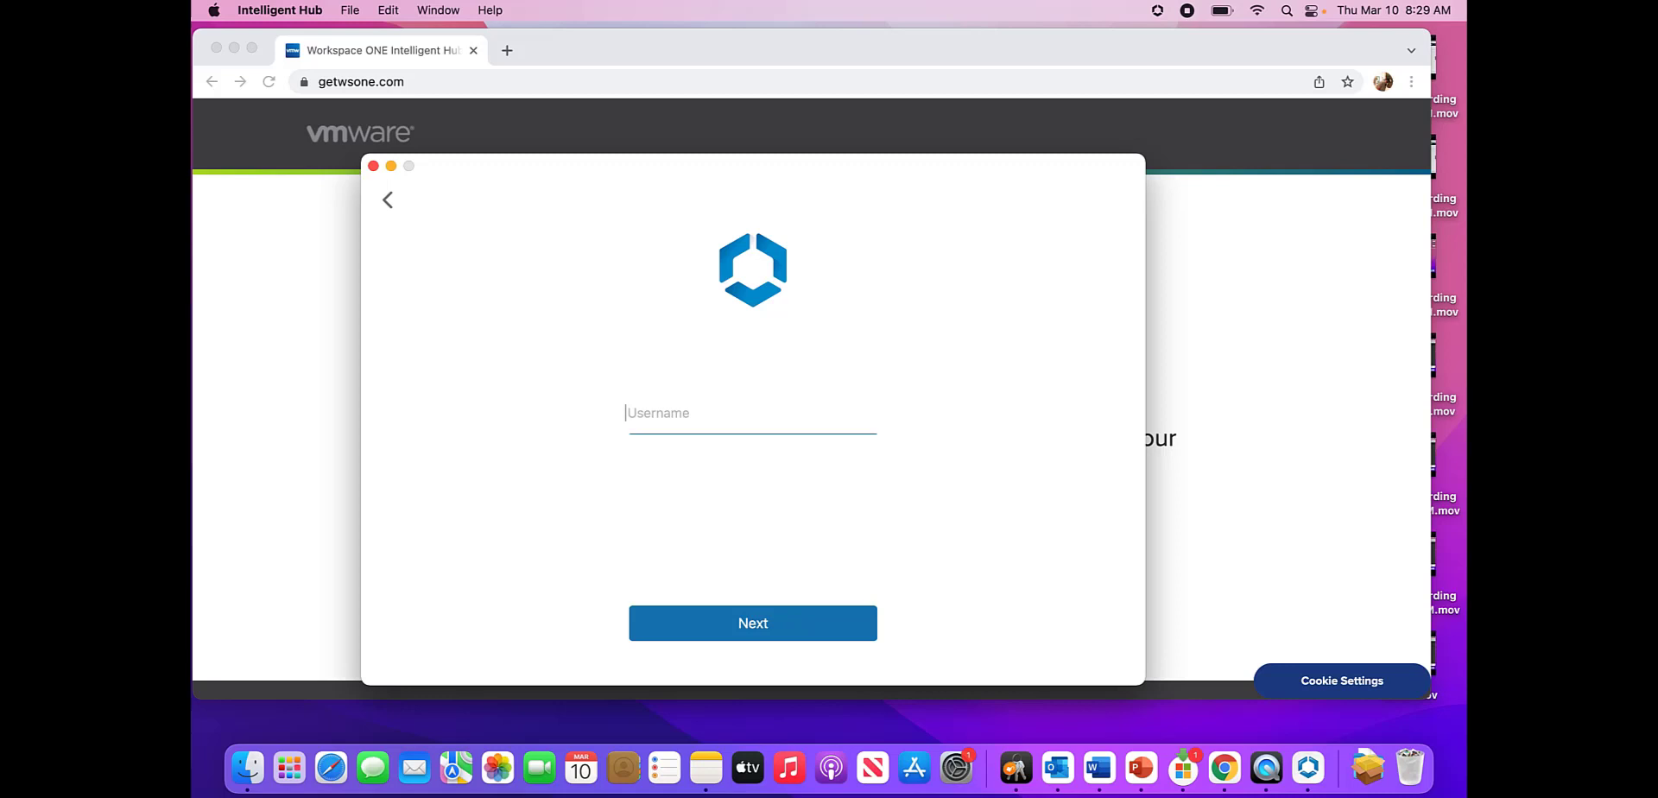
key(Return)
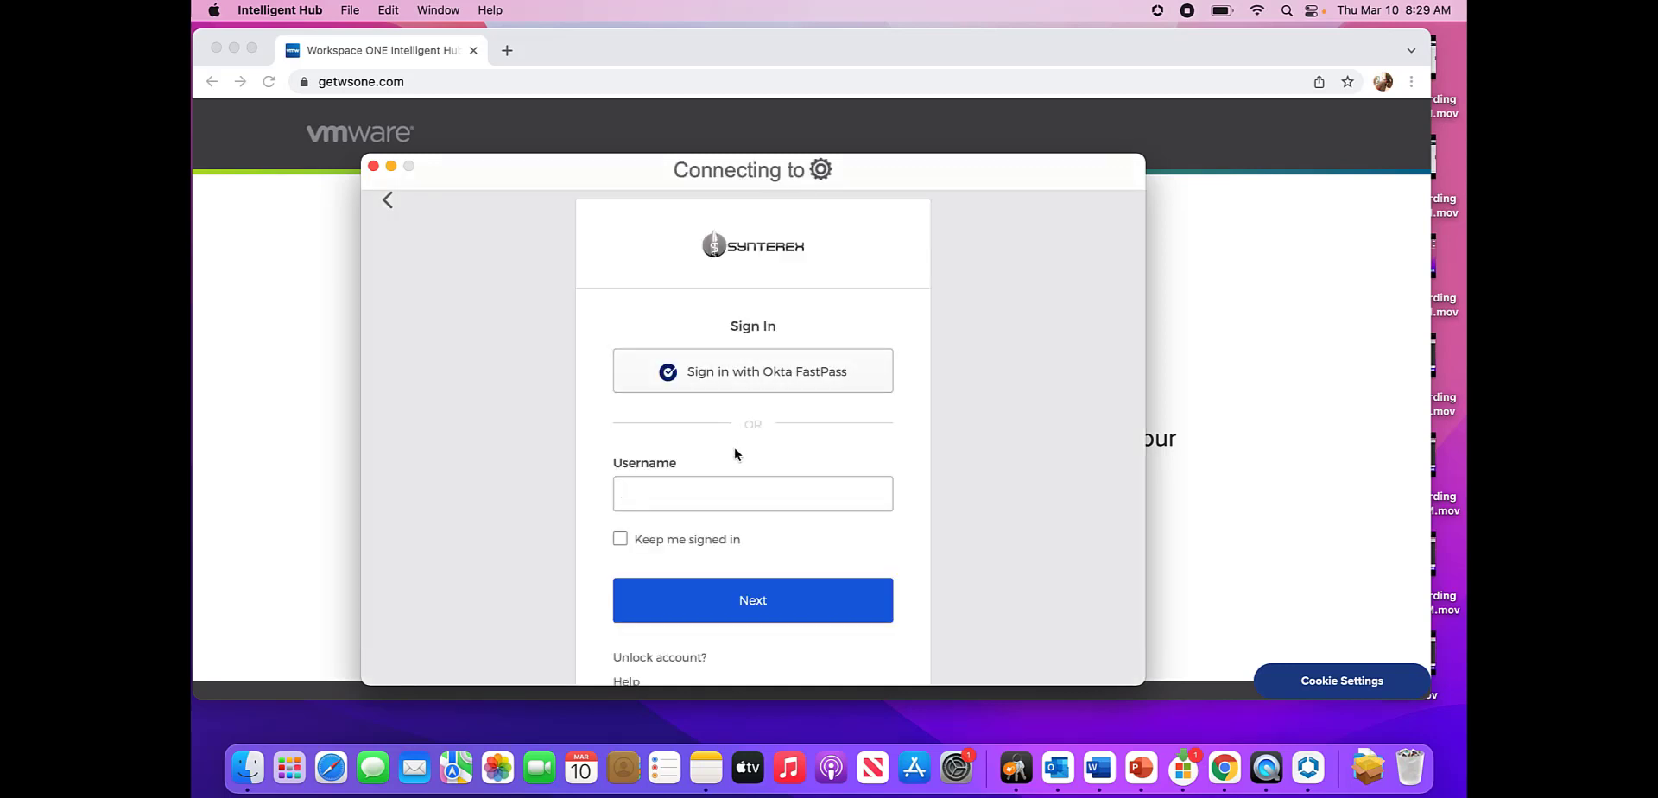
Sign in to Okta with the work username and account password
scroll(718, 481, down, 2)
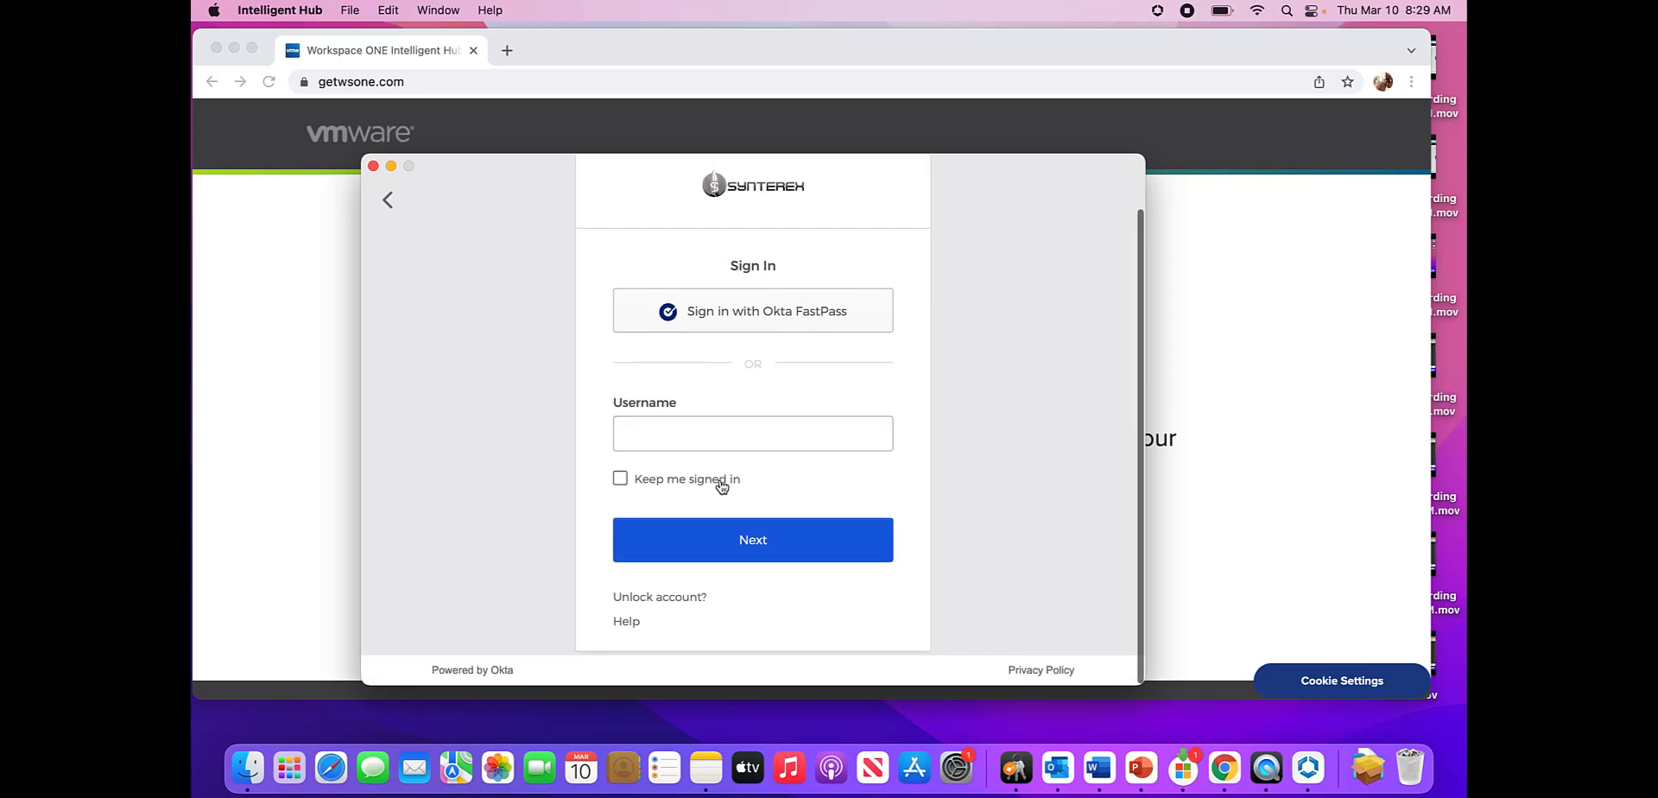
scroll(722, 486, up, 2)
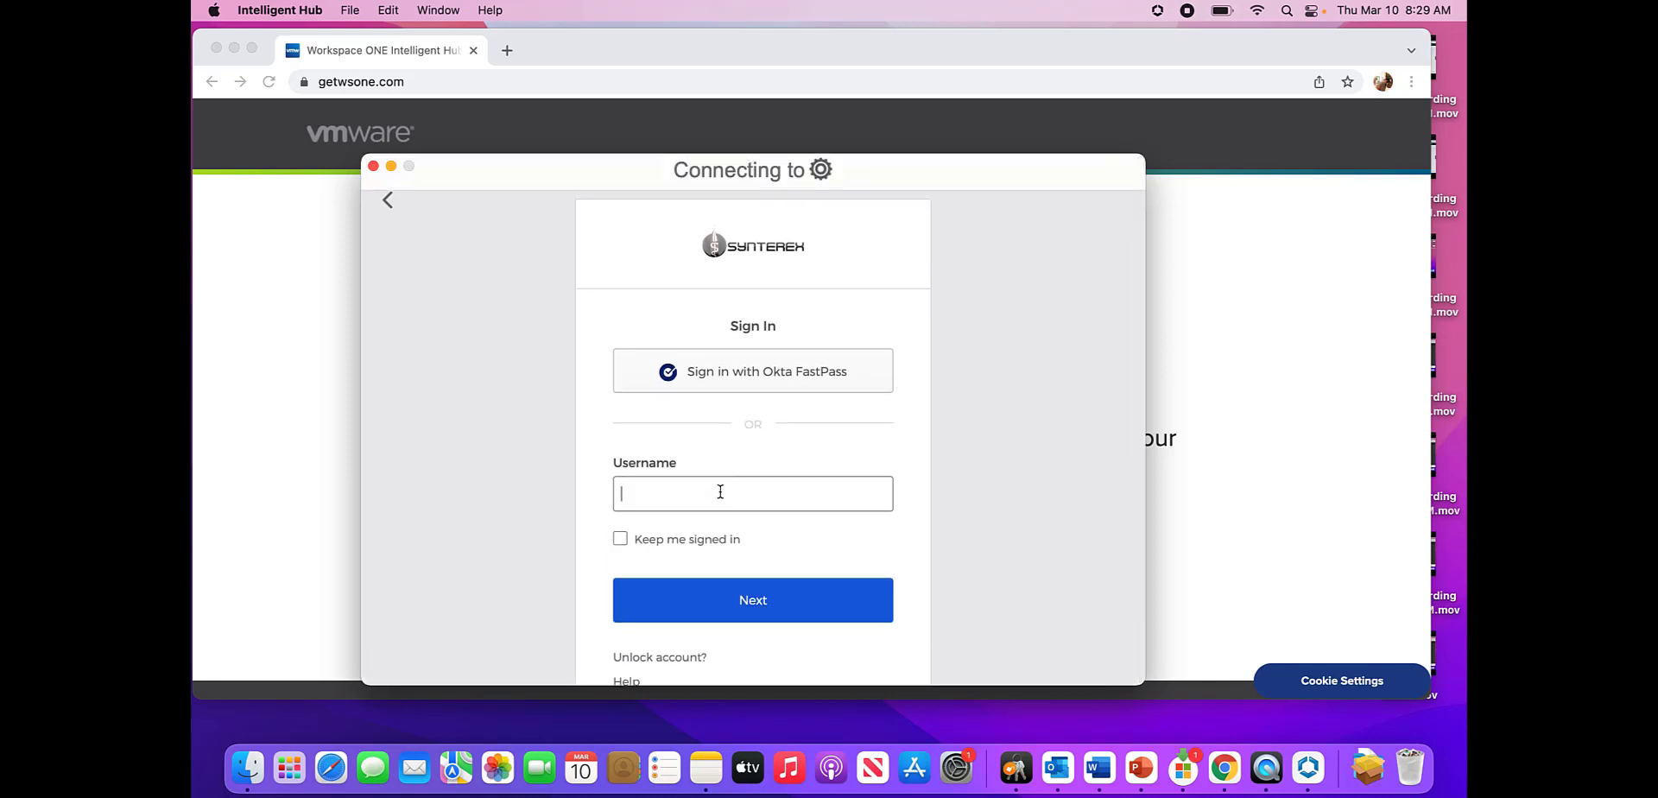
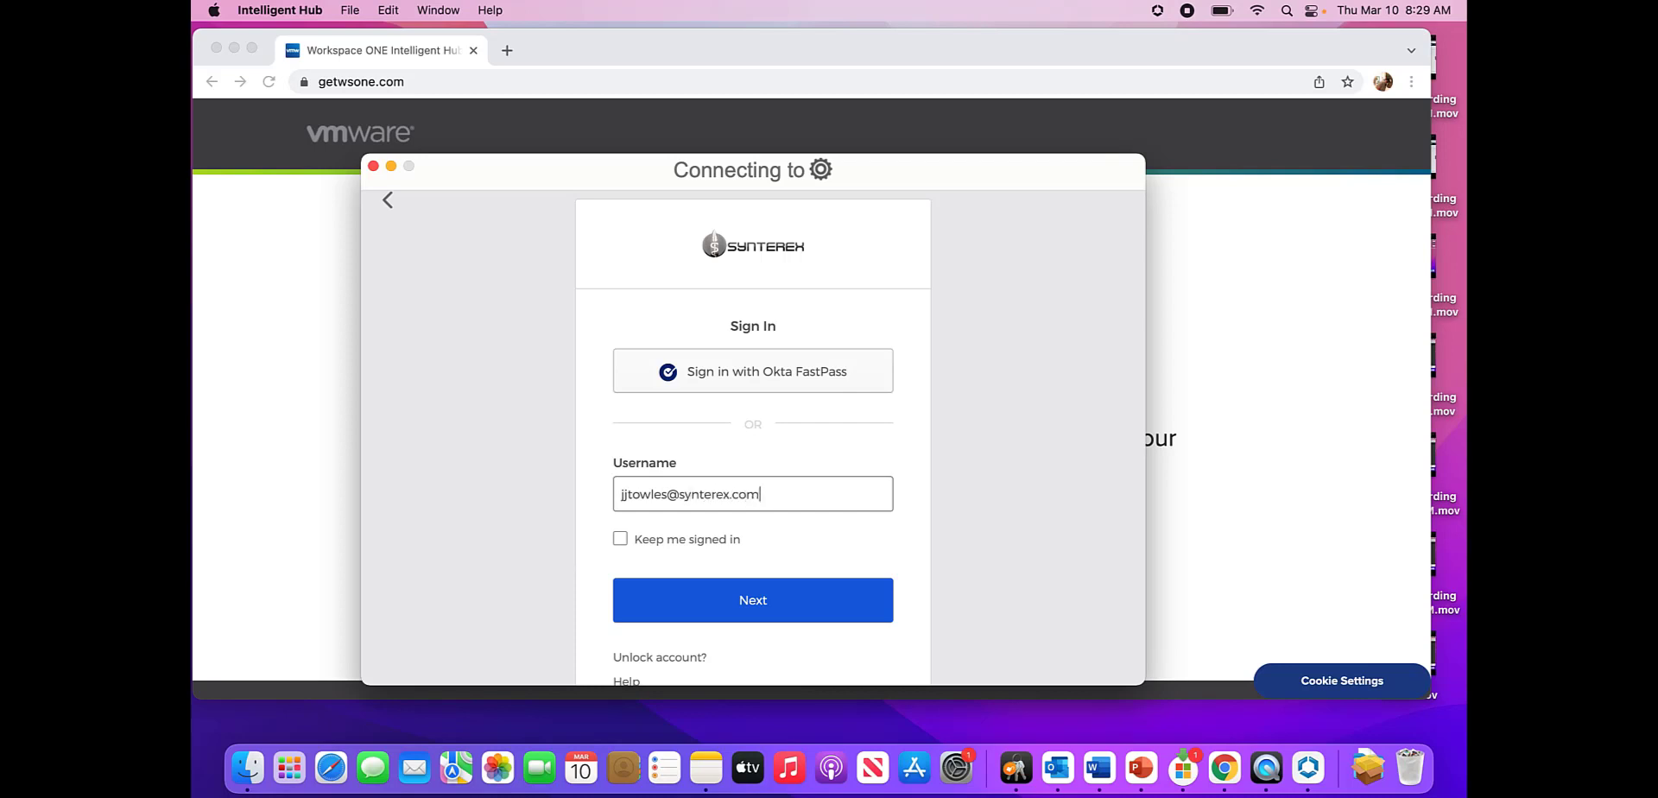
key(Return)
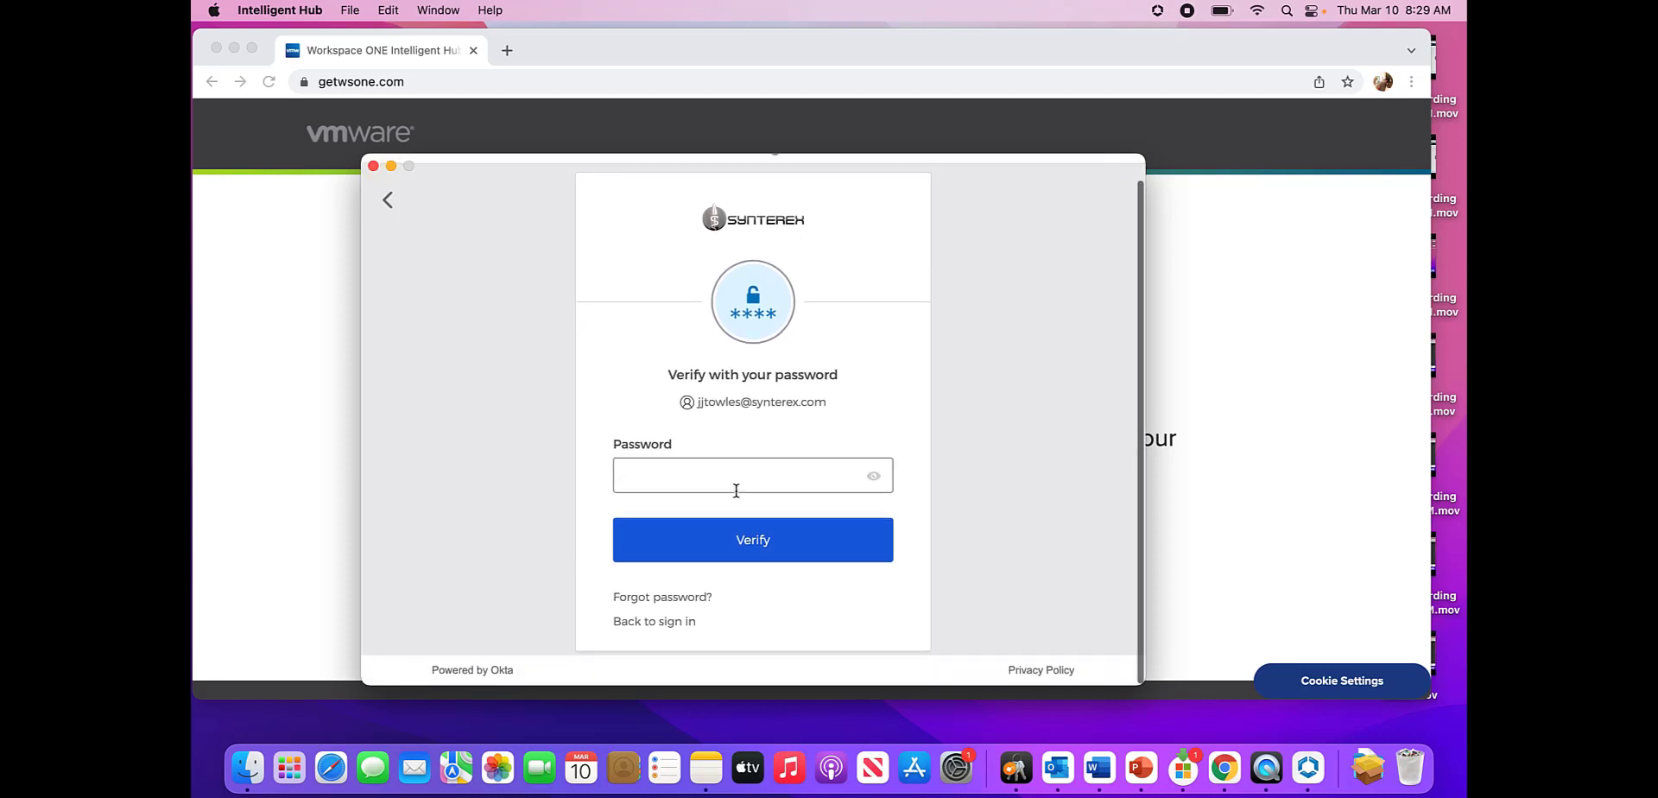
text(****)
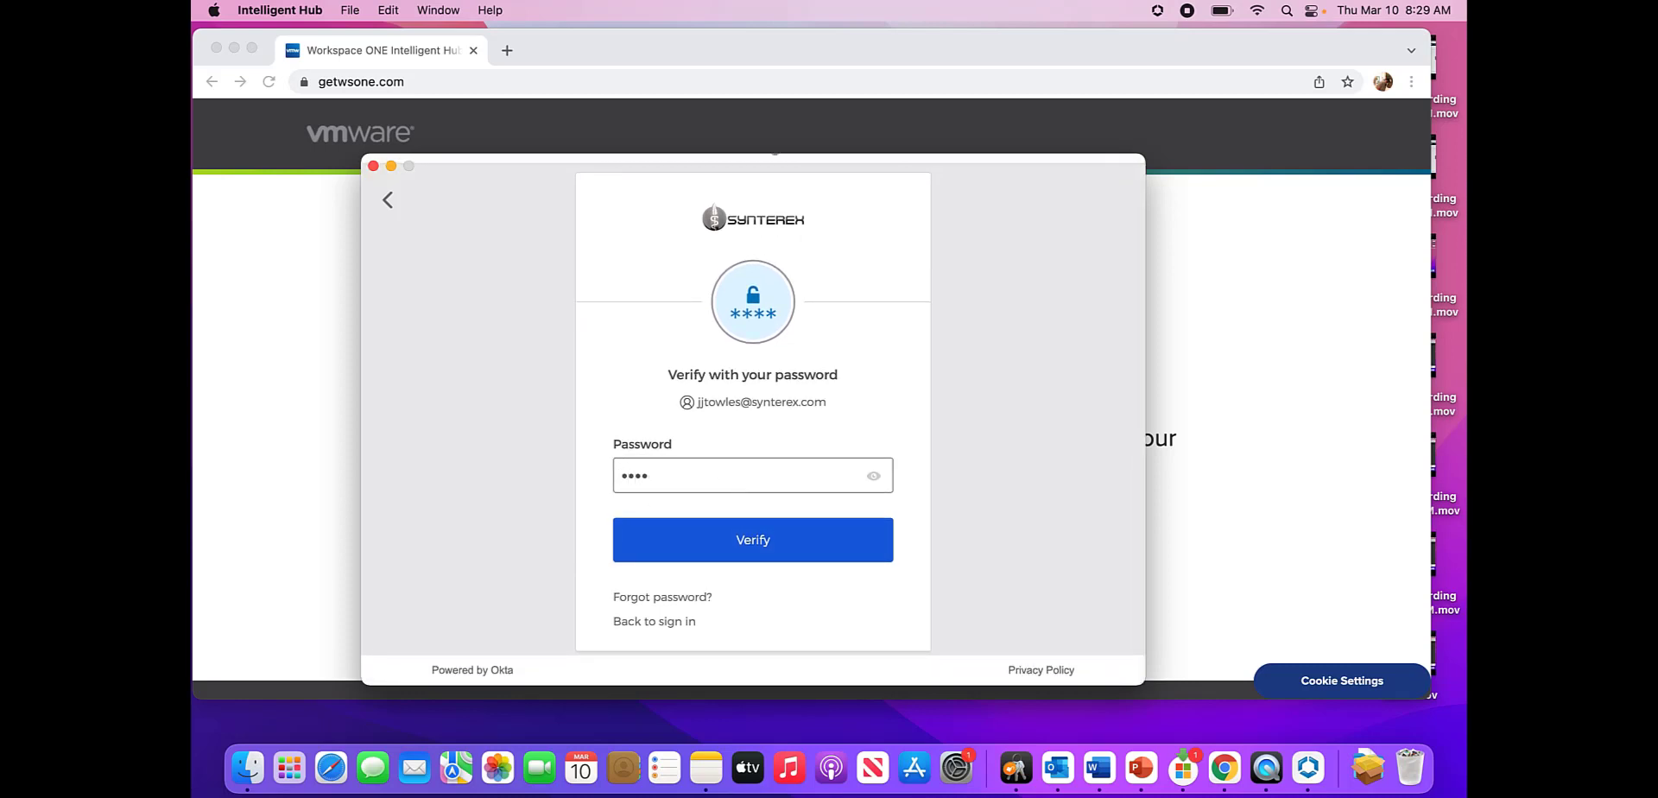
text(******)
key(Return)
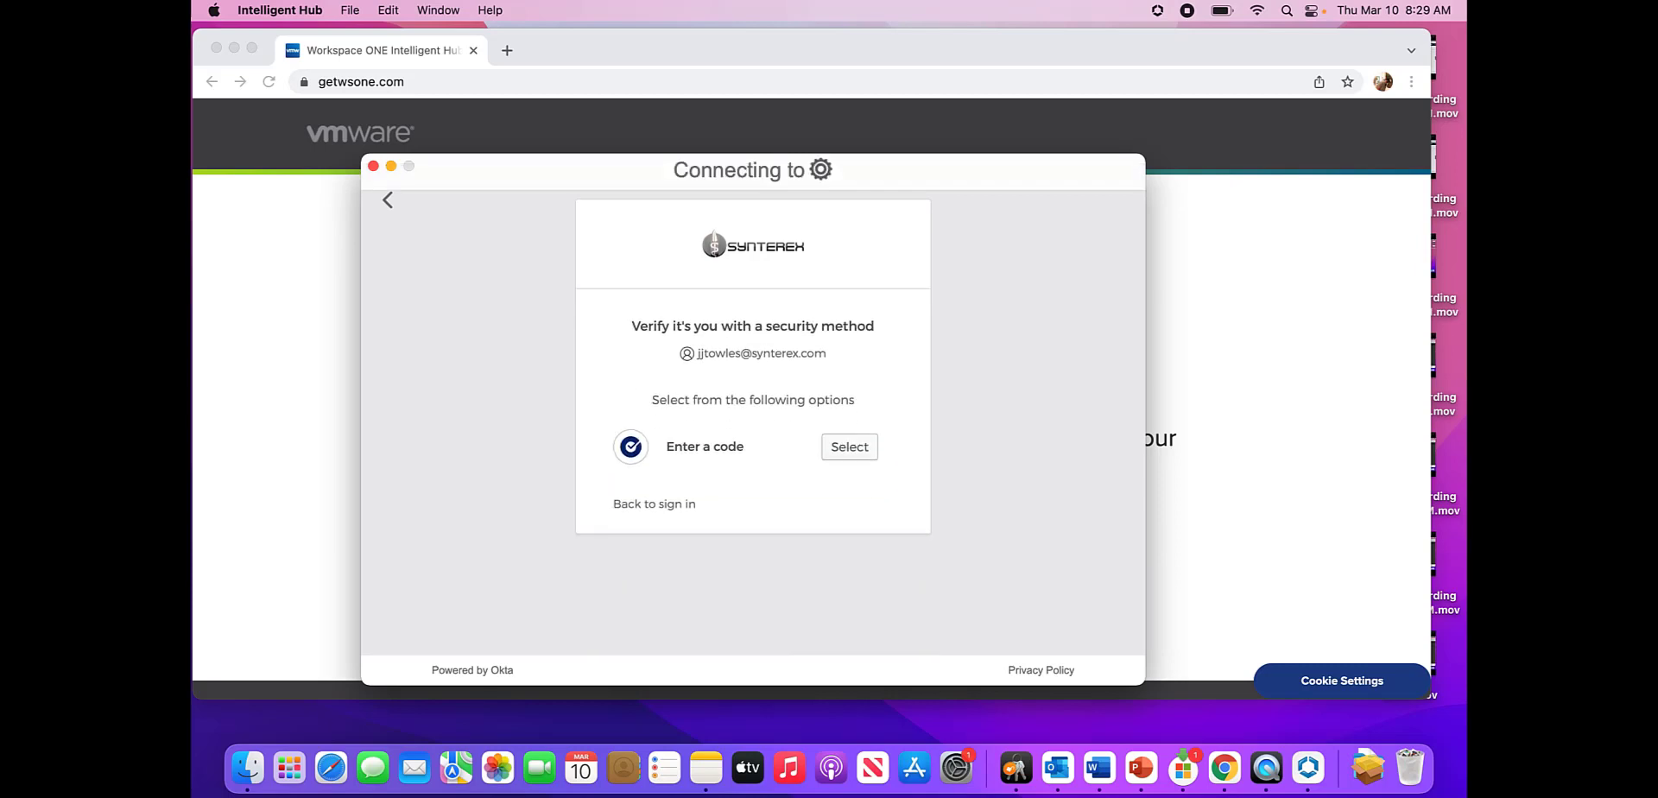
Verify the sign-in with a code from the Okta Verify app
click(858, 447)
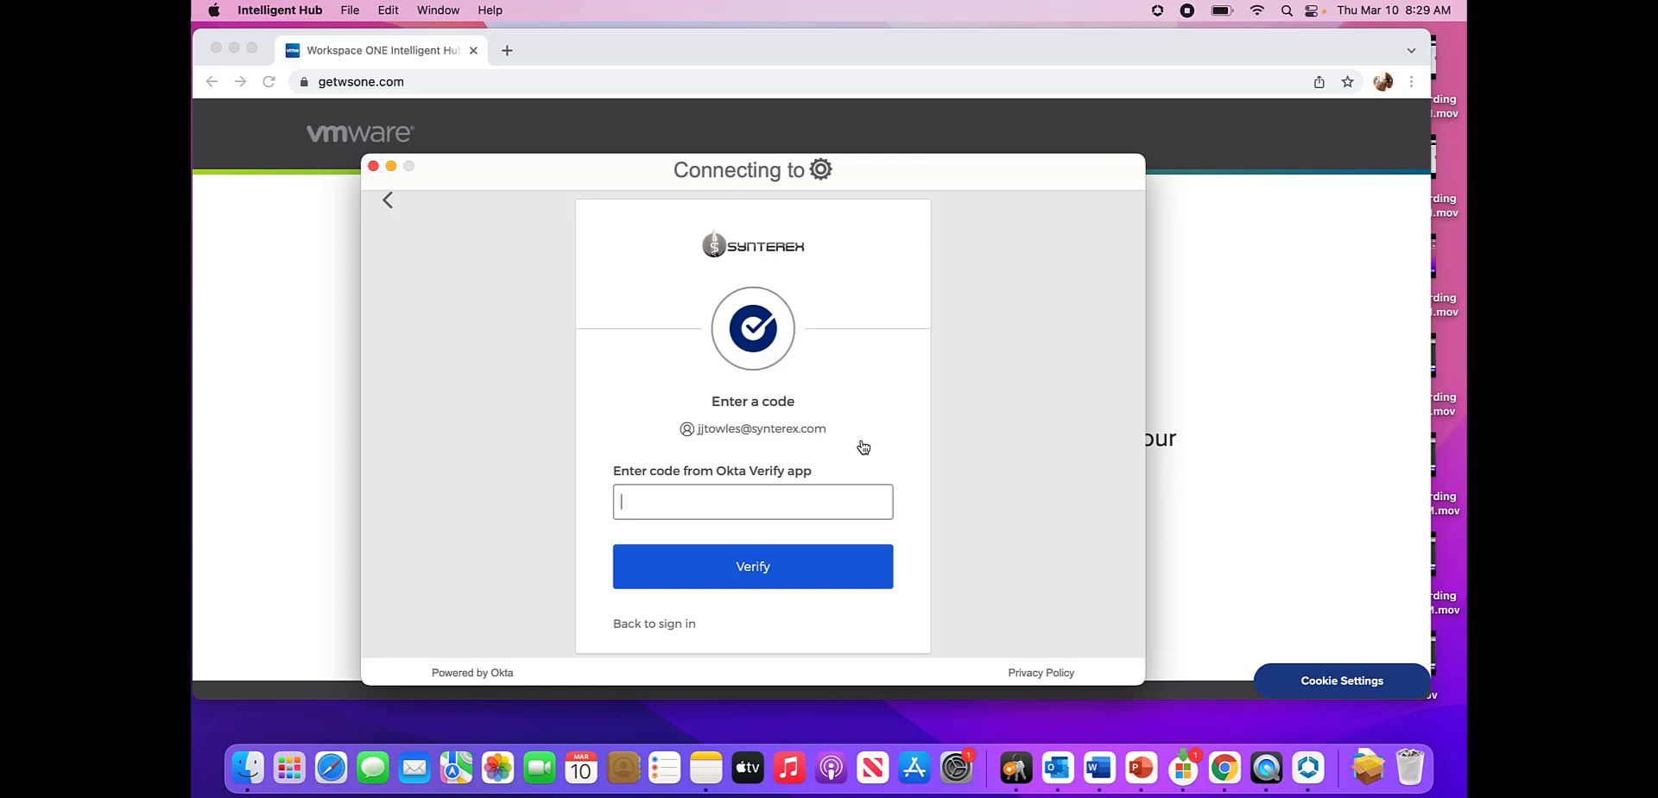
click(795, 570)
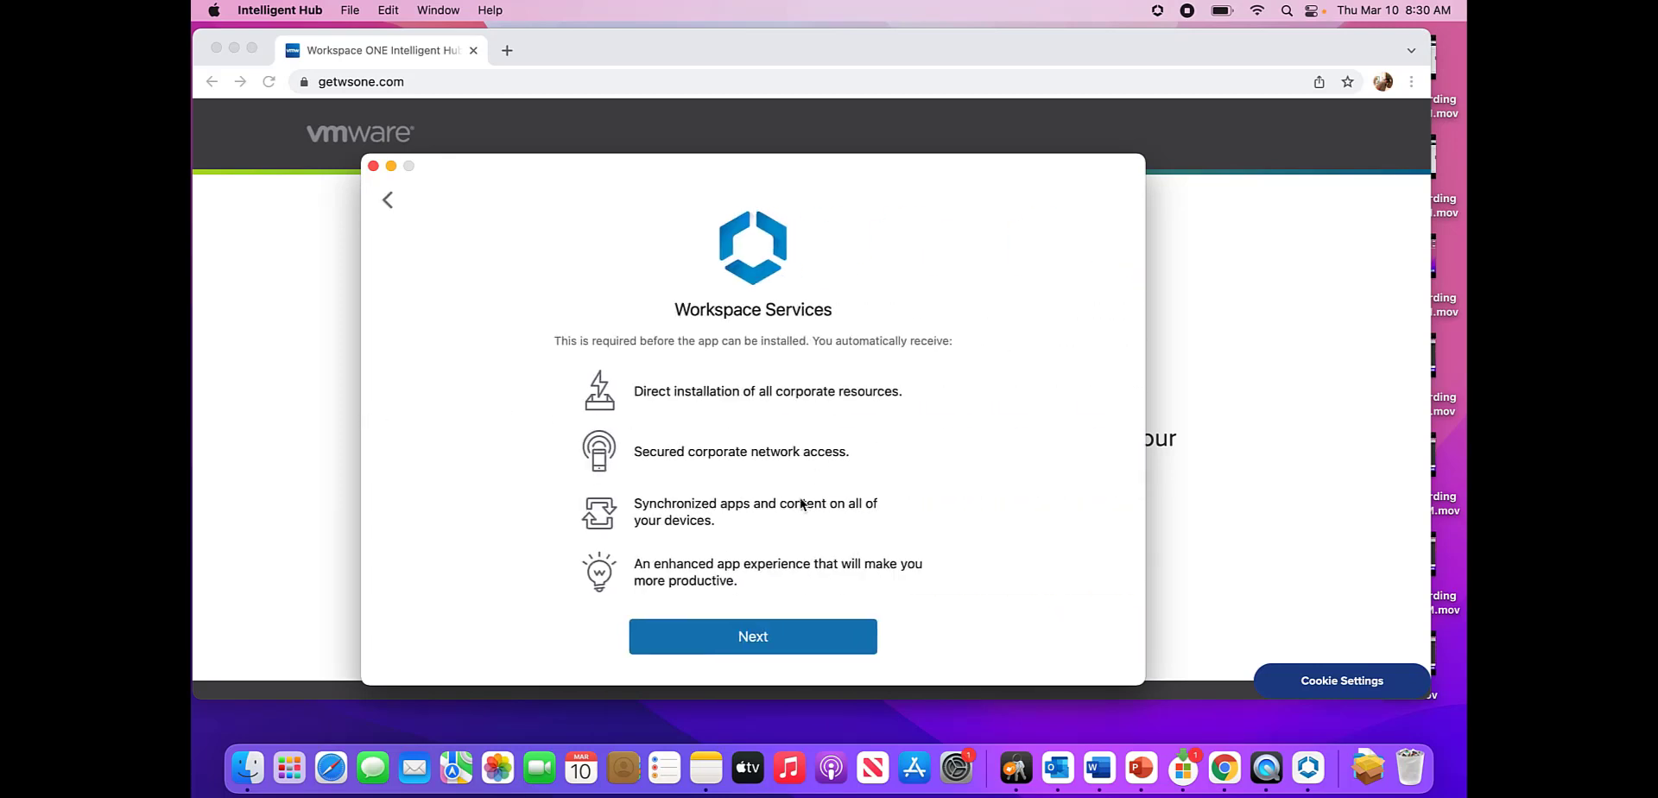
Continue past the Workspace Services page to start enabling device management
click(746, 641)
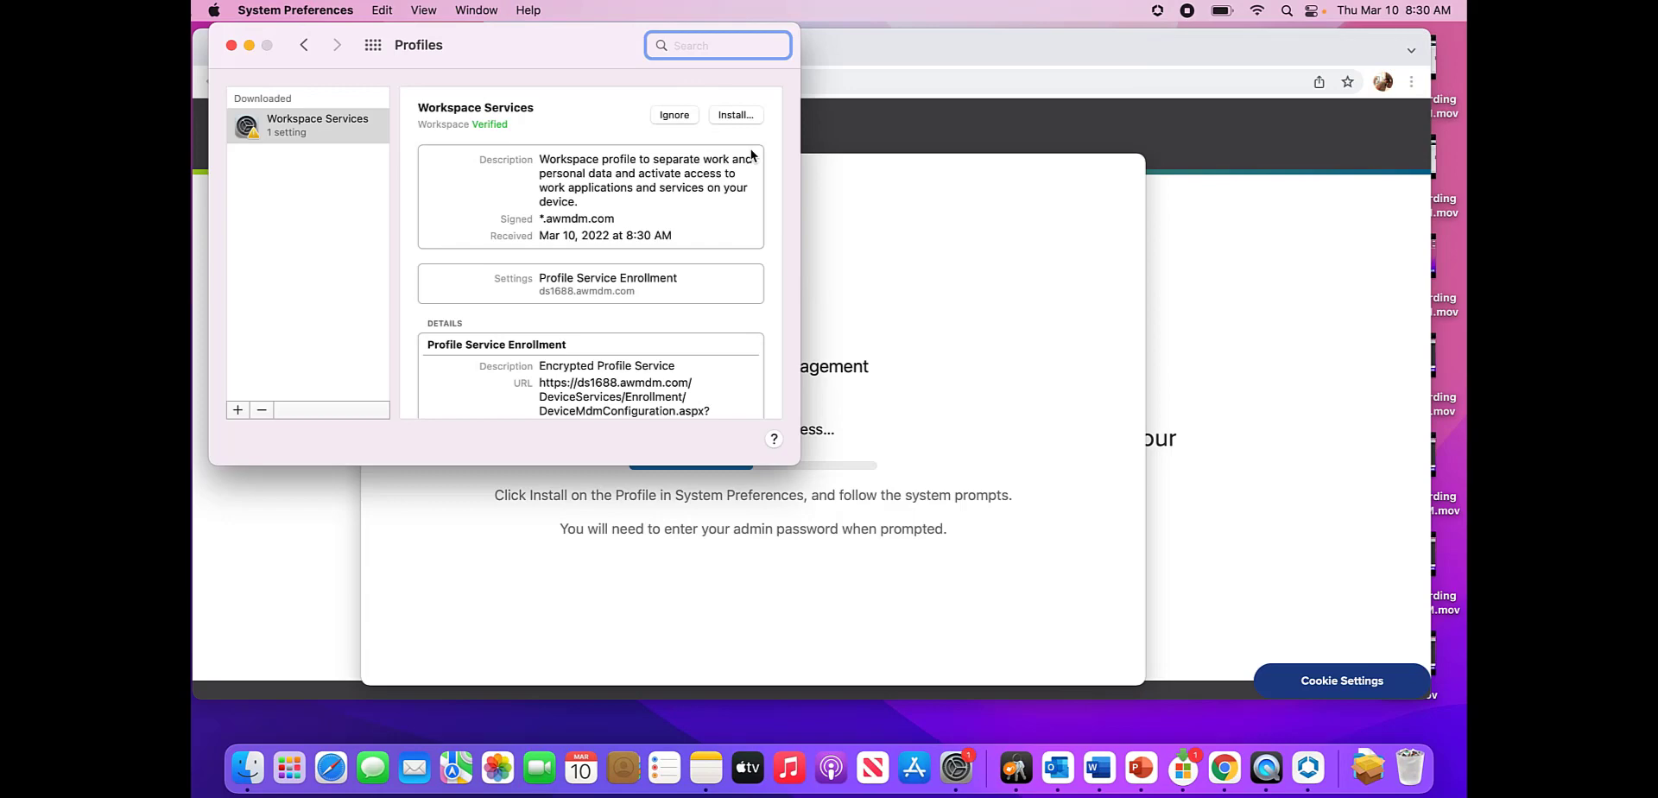
Install the Workspace Services Device Manager profile and approve MDM enrolment with administrator credentials
click(732, 115)
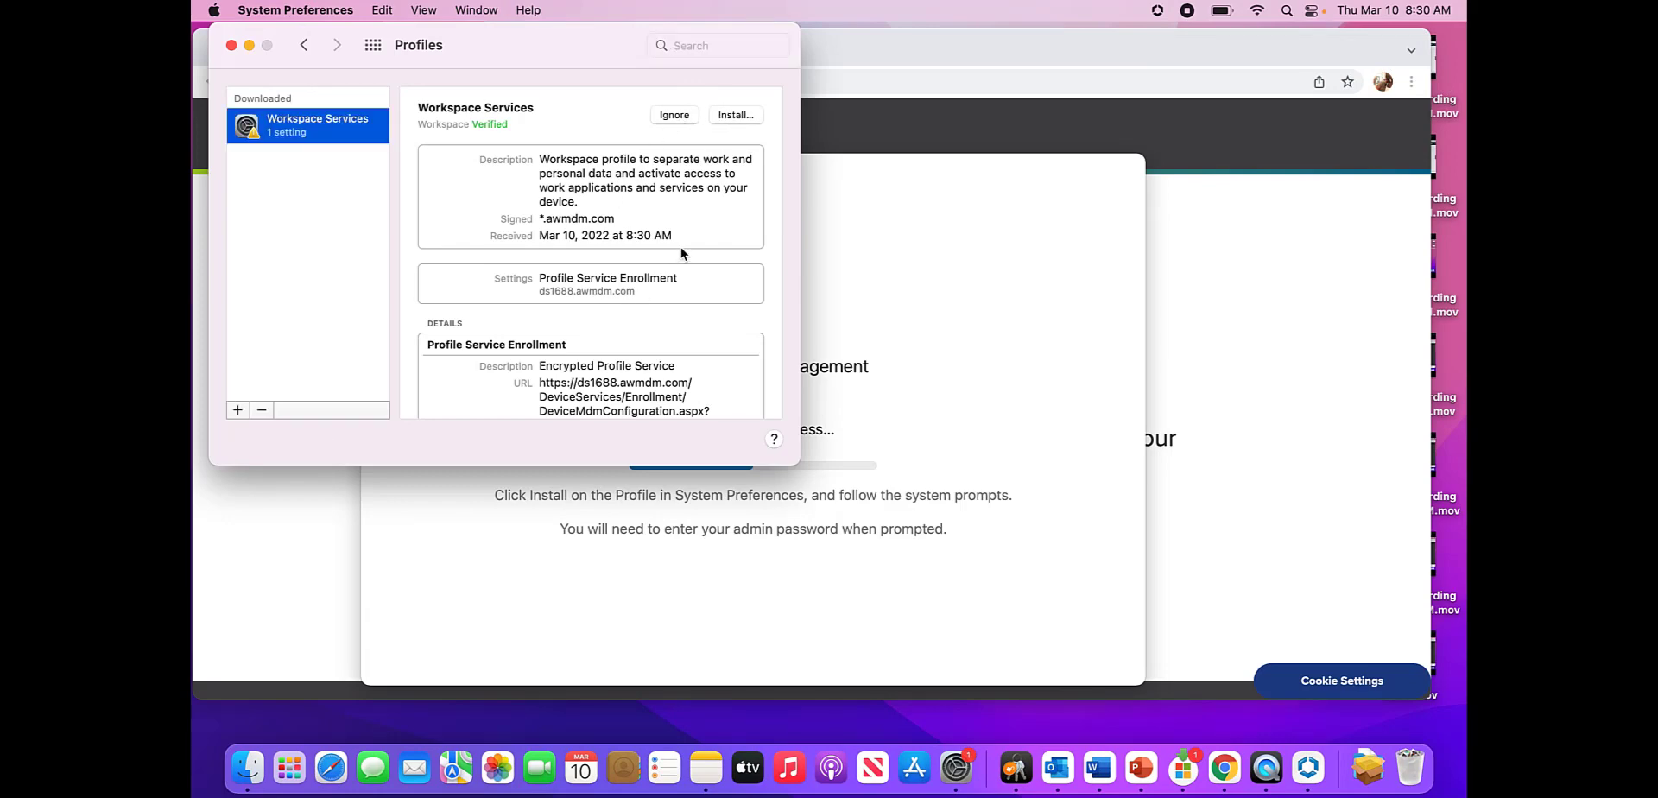
click(566, 333)
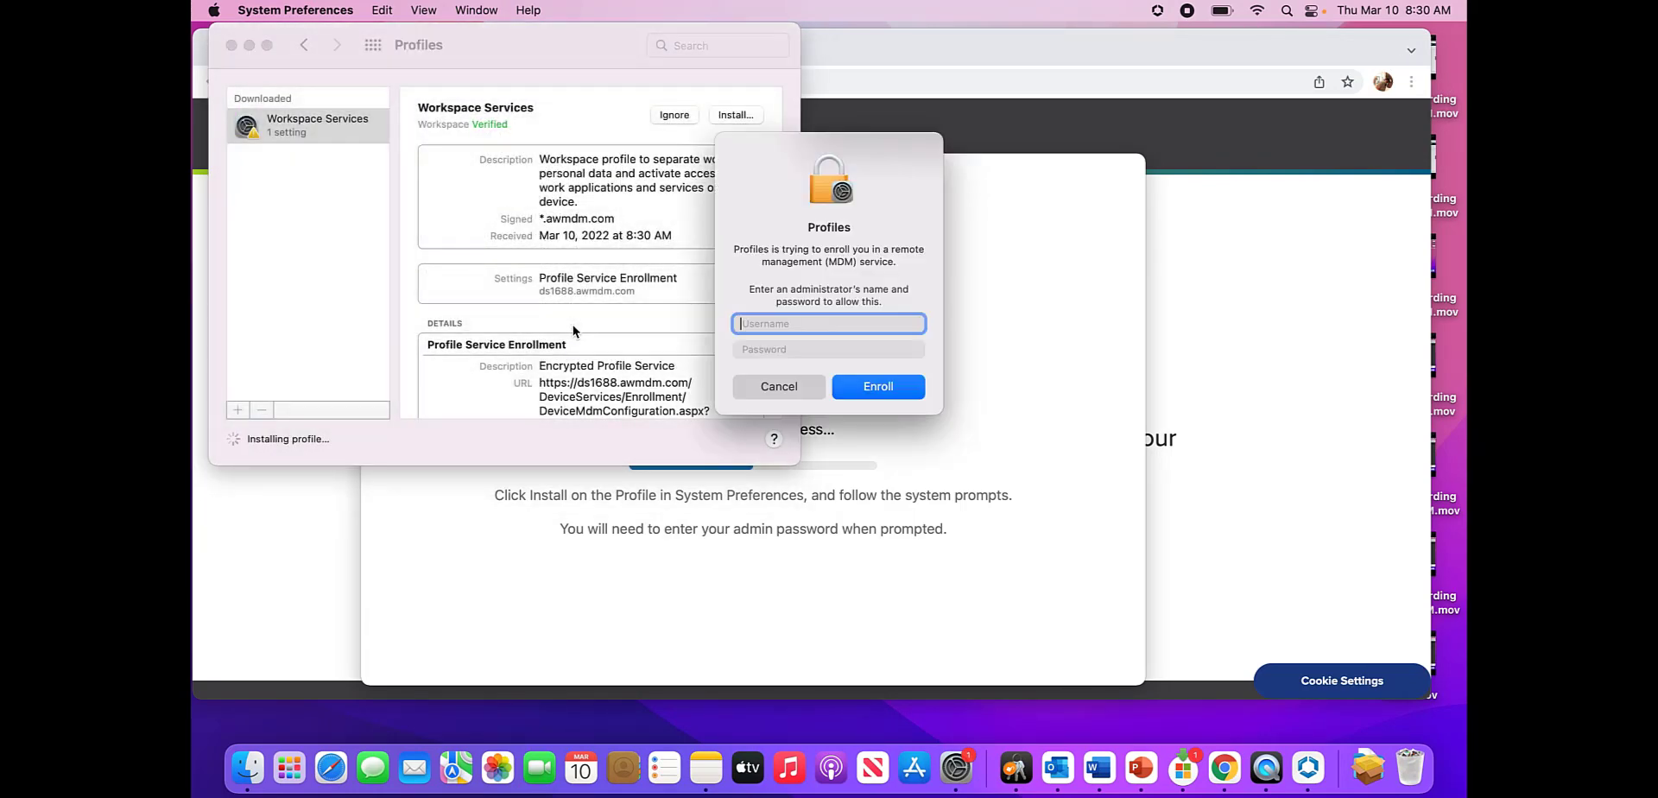
text(admin)
key(Tab)
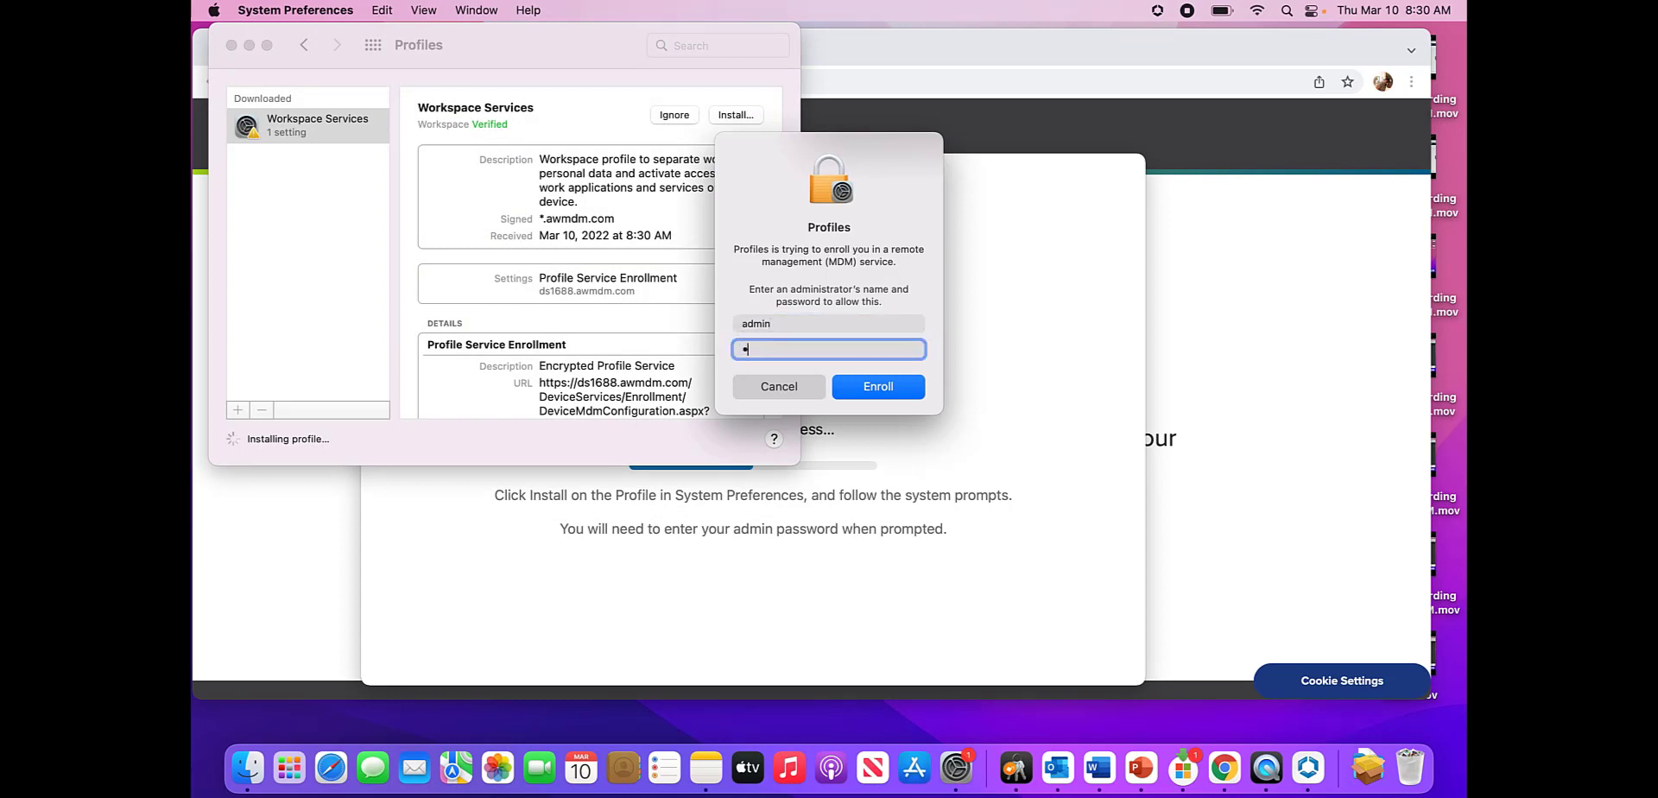
text(********)
key(Return)
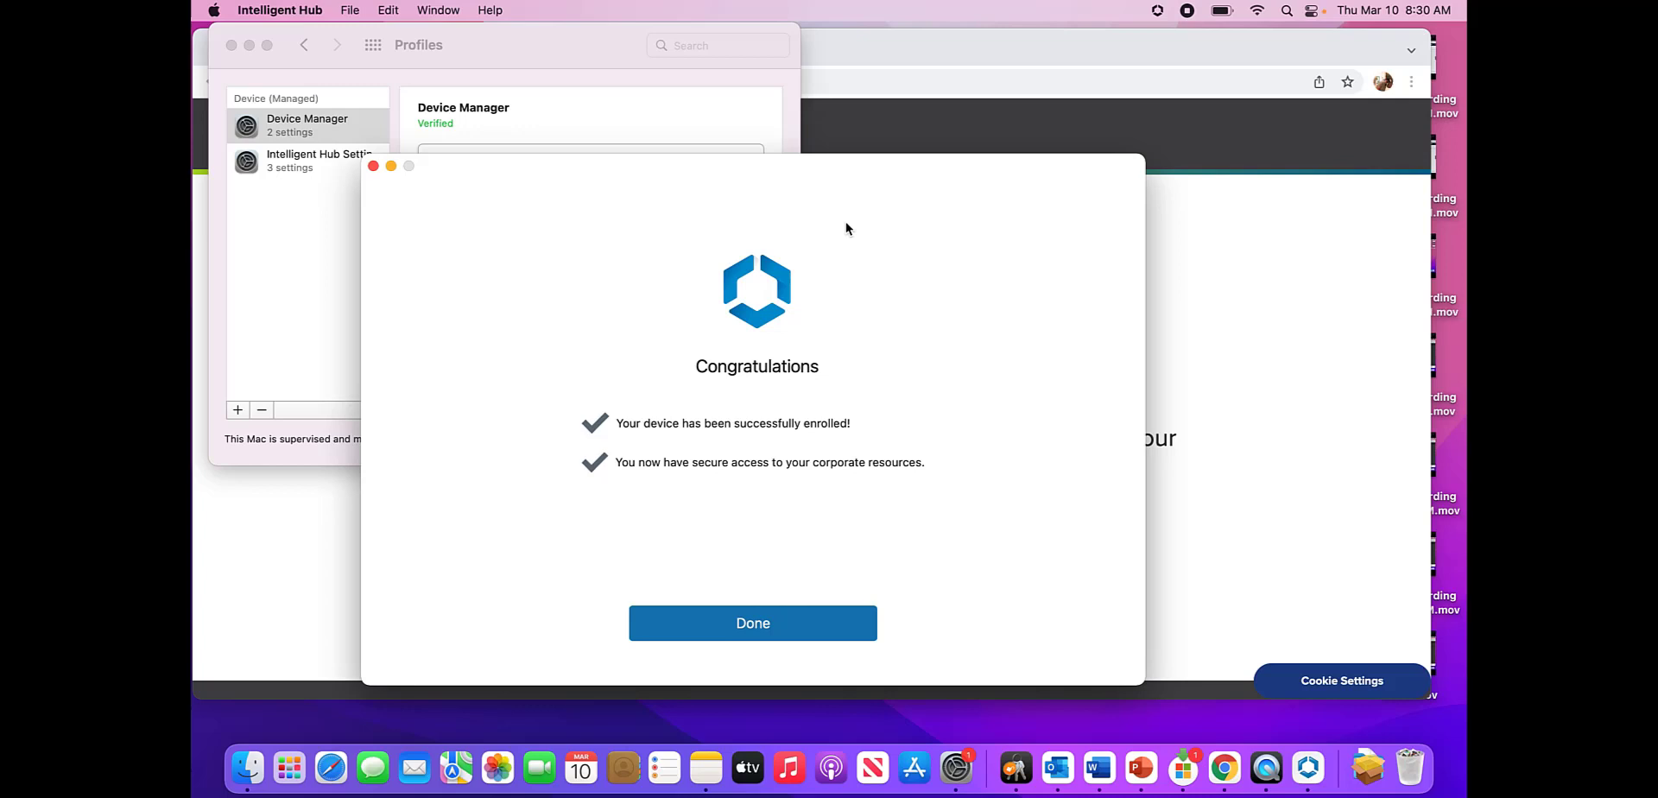
Click Done, acknowledge the privacy notice and agree to the enhanced app experience
click(744, 633)
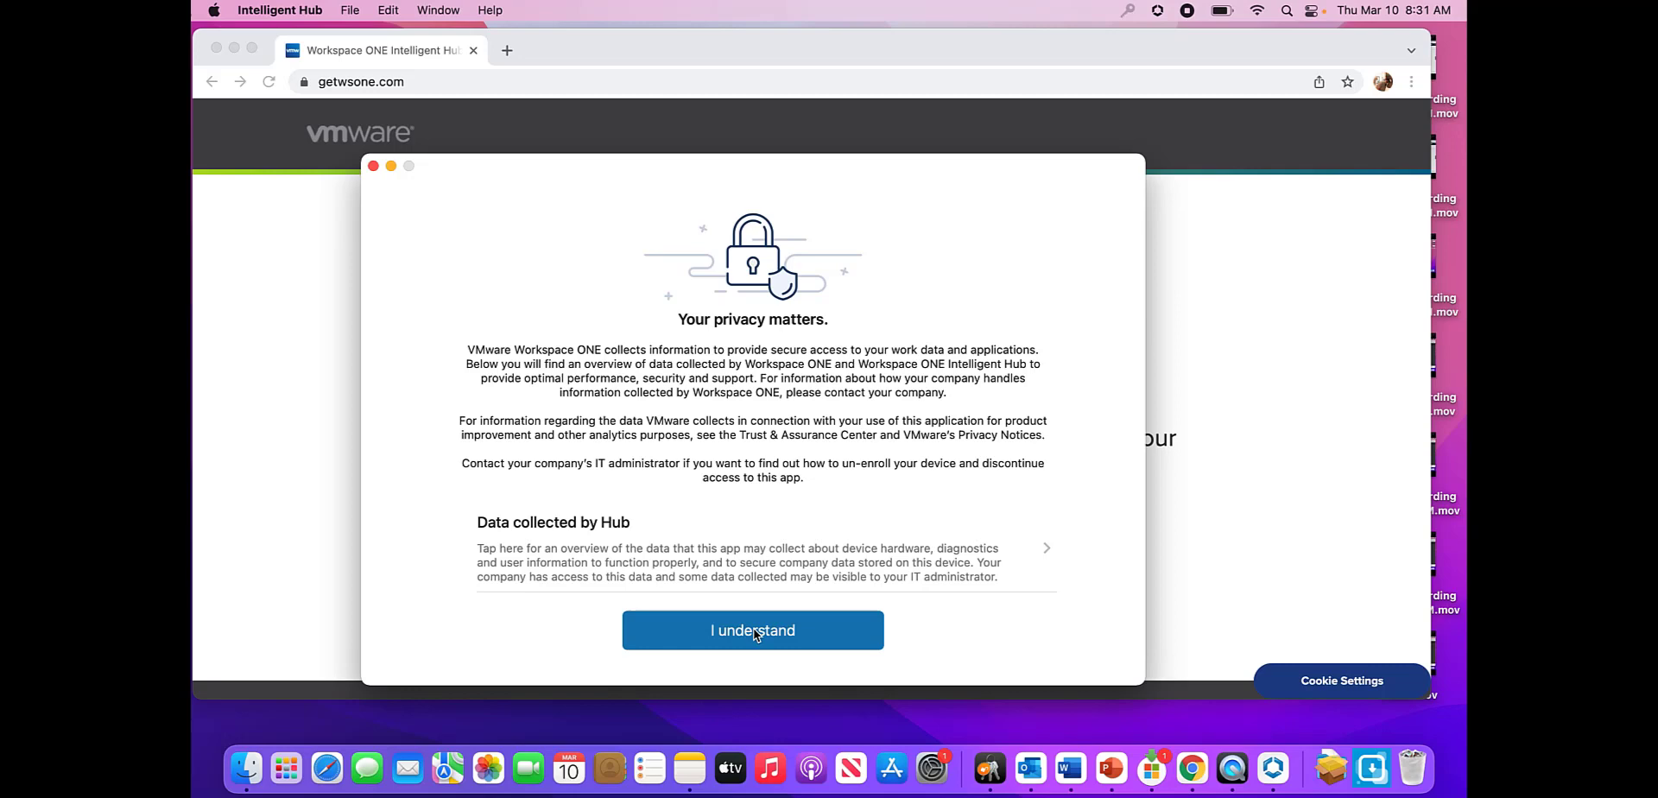
click(755, 637)
click(771, 591)
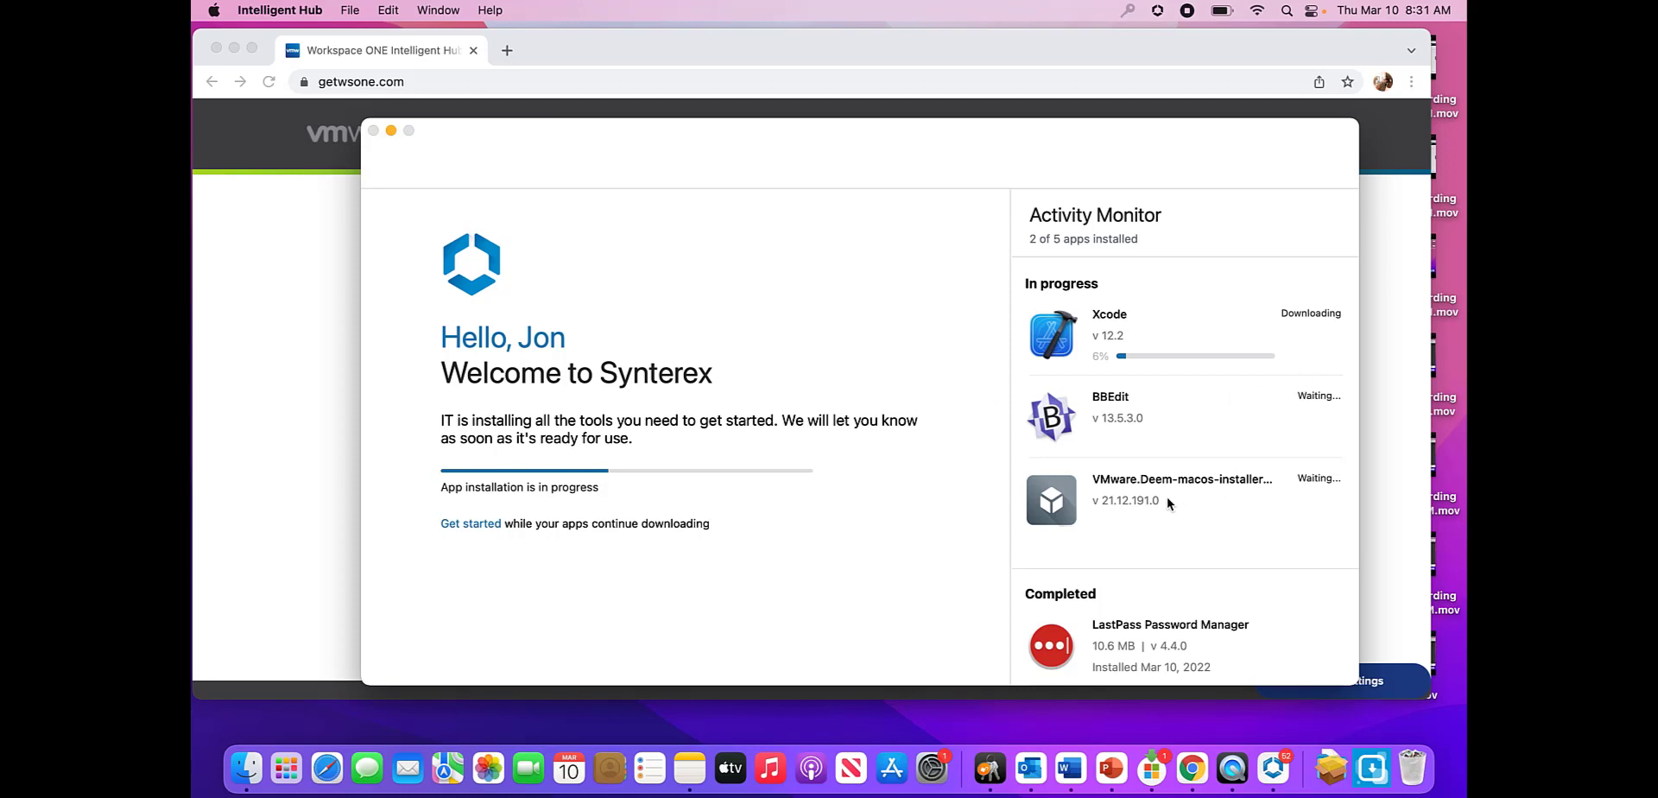
Scroll through the app list while the corporate apps, including Xcode 12.2, install
scroll(1167, 504, down, 3)
scroll(1168, 503, up, 3)
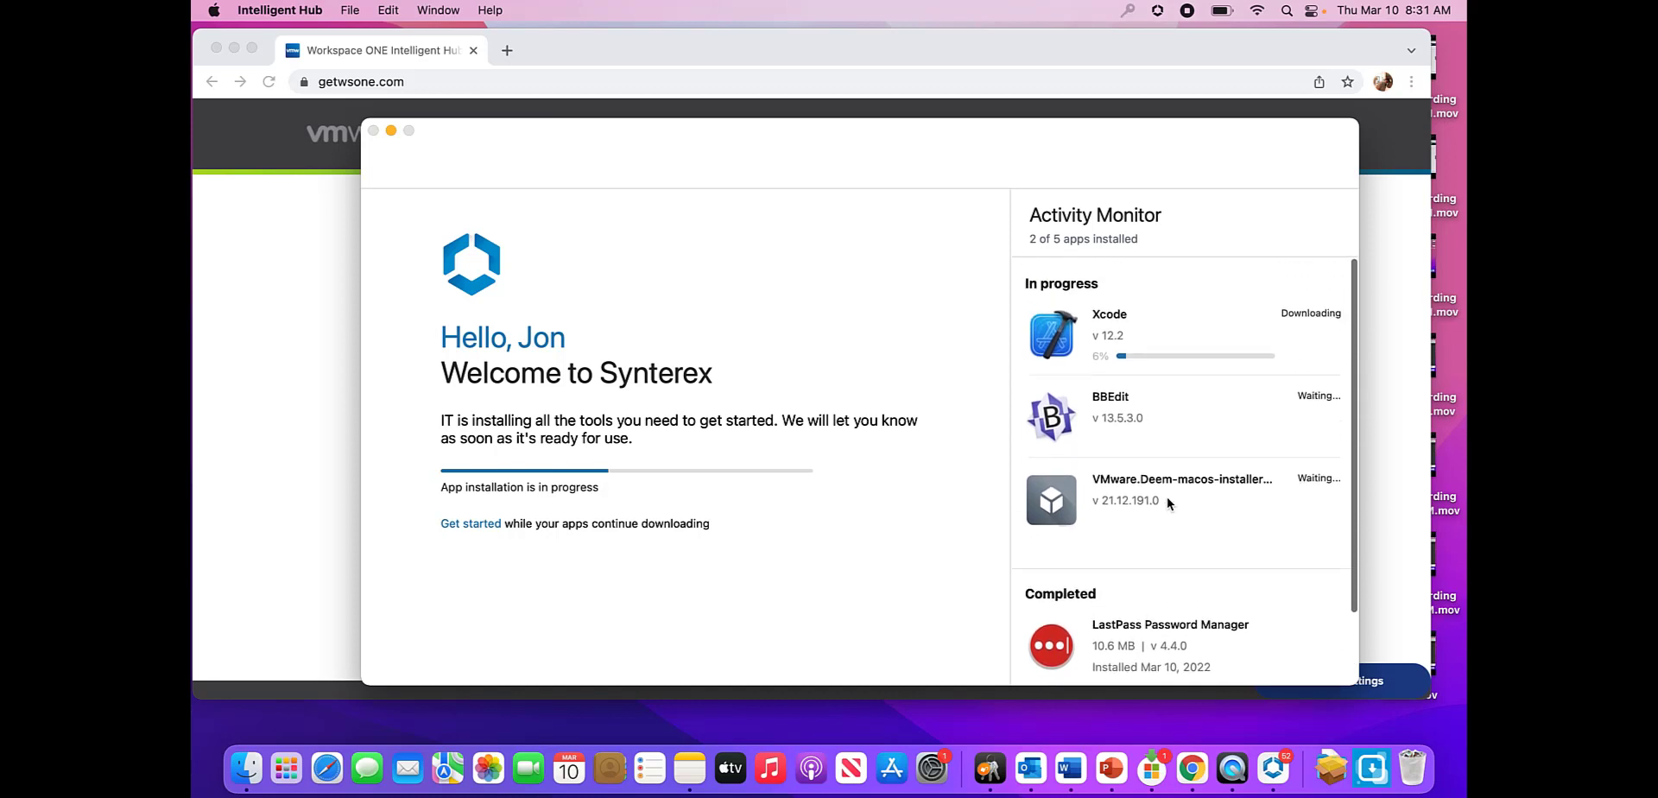